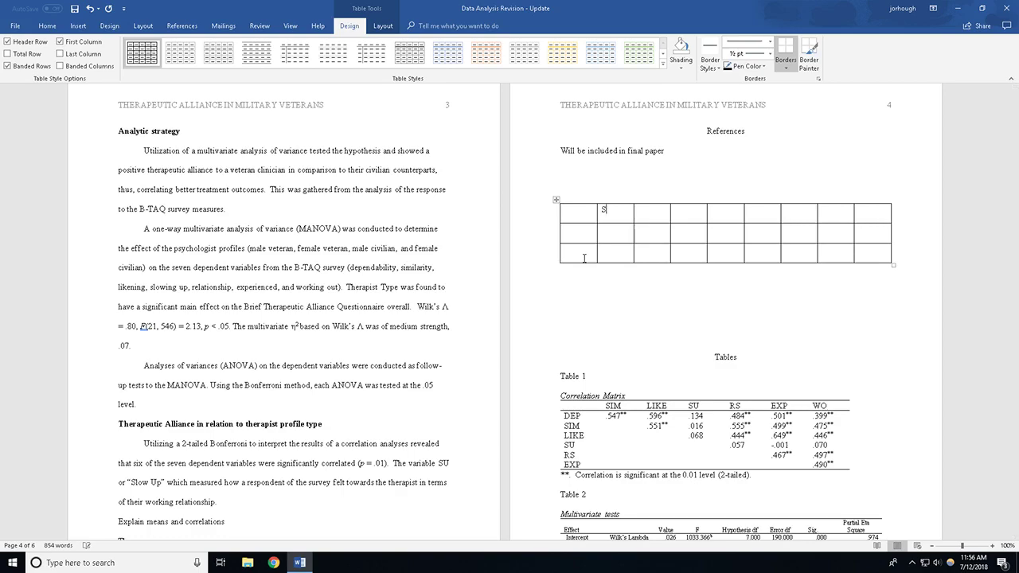
# Step: Fill the new table's header row with SIM, LIKE, SU, RS, EXP and WO, leaving the first cell blank
pyautogui.write('LIKE')
pyautogui.press('Tab')
pyautogui.write('SU')
pyautogui.press('Tab')
pyautogui.write('RS')
pyautogui.press('Tab')
pyautogui.write('EXP')
pyautogui.press('Tab')
pyautogui.write('WO')
# Step: Label the second and third rows DEP and SIM in the table's first column
pyautogui.press('Tab')
pyautogui.press('Tab')
pyautogui.press('Tab')
pyautogui.write('DEP')
pyautogui.press('Tab')
pyautogui.press('Tab')
pyautogui.write('SIM')
# Step: Add two rows below the SIM row and label them LIKE and SU in the first column
pyautogui.press('Tab')
pyautogui.press('Tab')
pyautogui.press('Tab')
pyautogui.press('Tab')
pyautogui.press('Tab')
pyautogui.press('Tab')
pyautogui.write('LIKE')
pyautogui.press('Tab')
pyautogui.press('Tab')
pyautogui.press('Tab')
pyautogui.press('Tab')
pyautogui.press('Tab')
pyautogui.press('Tab')
pyautogui.write('SU')
# Step: Add two rows below the SU row and label them RS and EXP in the first column
pyautogui.press('Tab')
pyautogui.press('Tab')
pyautogui.press('Tab')
pyautogui.press('Tab')
pyautogui.press('Tab')
pyautogui.press('Tab')
pyautogui.press('Tab')
pyautogui.press('Tab')
pyautogui.press('Tab')
pyautogui.write('RS')
pyautogui.press('Tab')
pyautogui.press('Tab')
pyautogui.press('Tab')
pyautogui.press('Tab')
pyautogui.press('Tab')
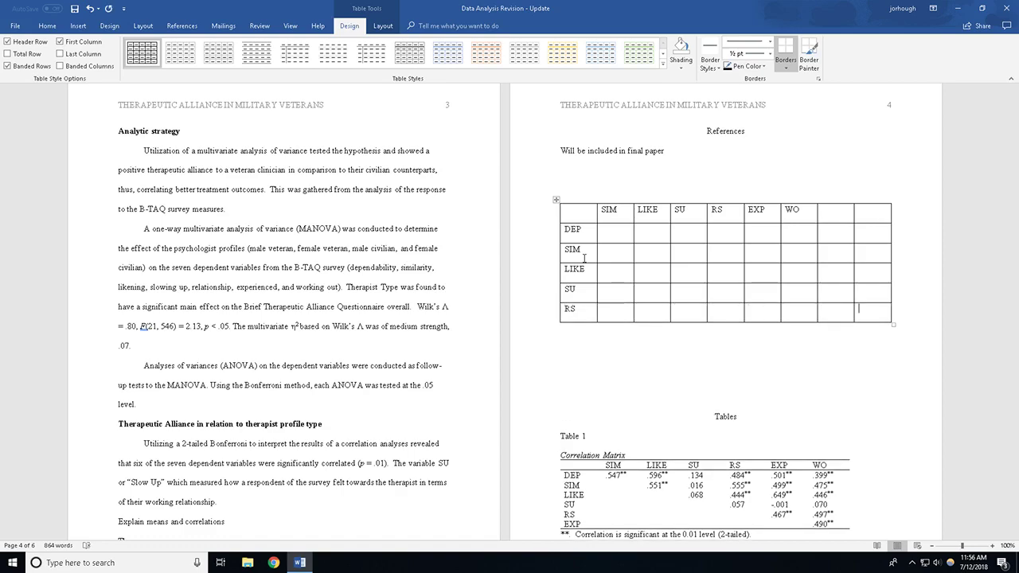
pyautogui.press('Tab')
pyautogui.write('EXP')
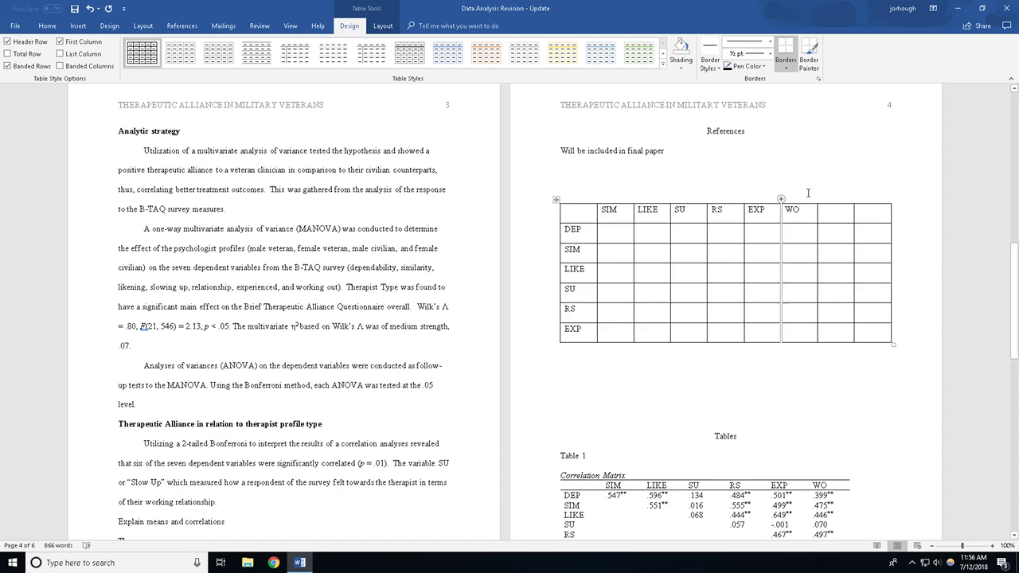
# Step: Delete the two empty columns after the WO column
pyautogui.moveTo(825, 209); pyautogui.dragTo(886, 329)
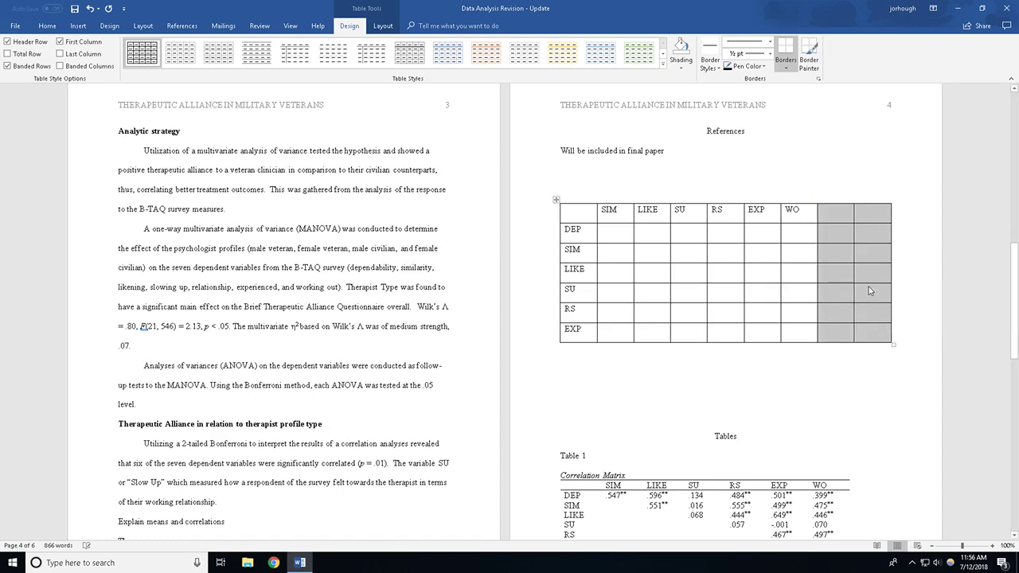
pyautogui.click(837, 232)
pyautogui.moveTo(828, 211); pyautogui.dragTo(868, 334)
pyautogui.rightClick(849, 252)
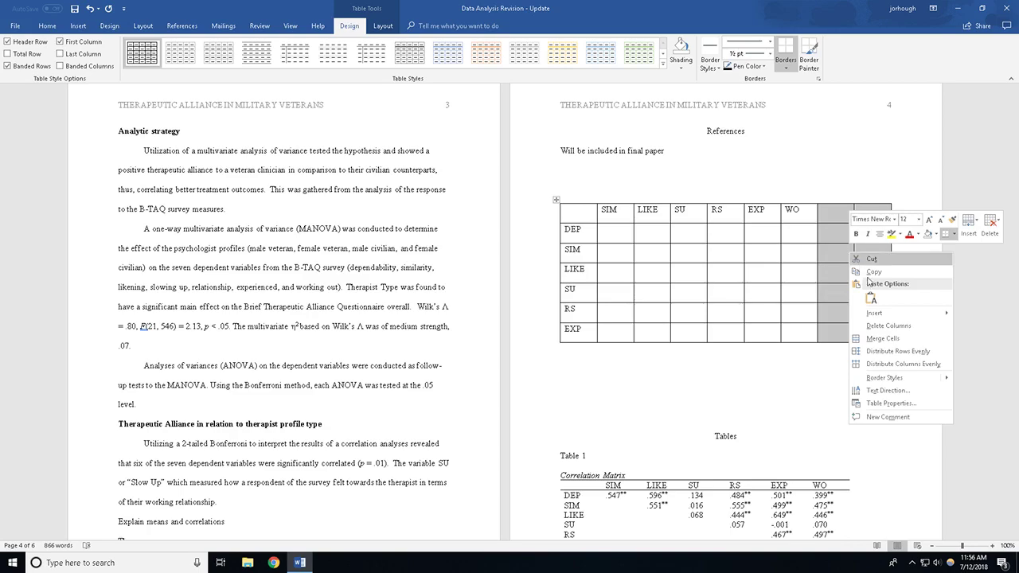
pyautogui.click(887, 326)
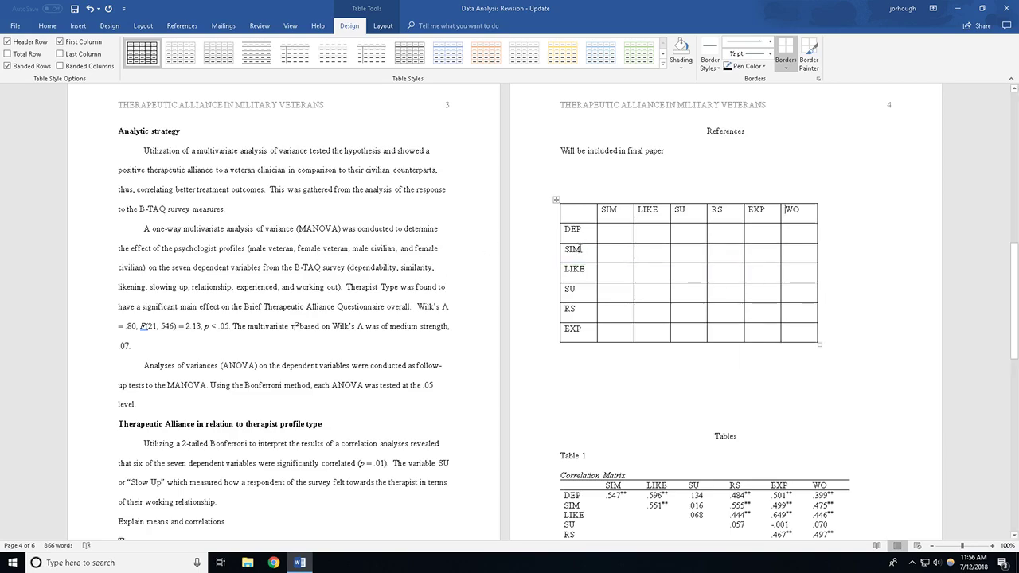
# Step: Remove two of the blank lines between the new table and the Tables heading
pyautogui.click(605, 232)
pyautogui.click(619, 381)
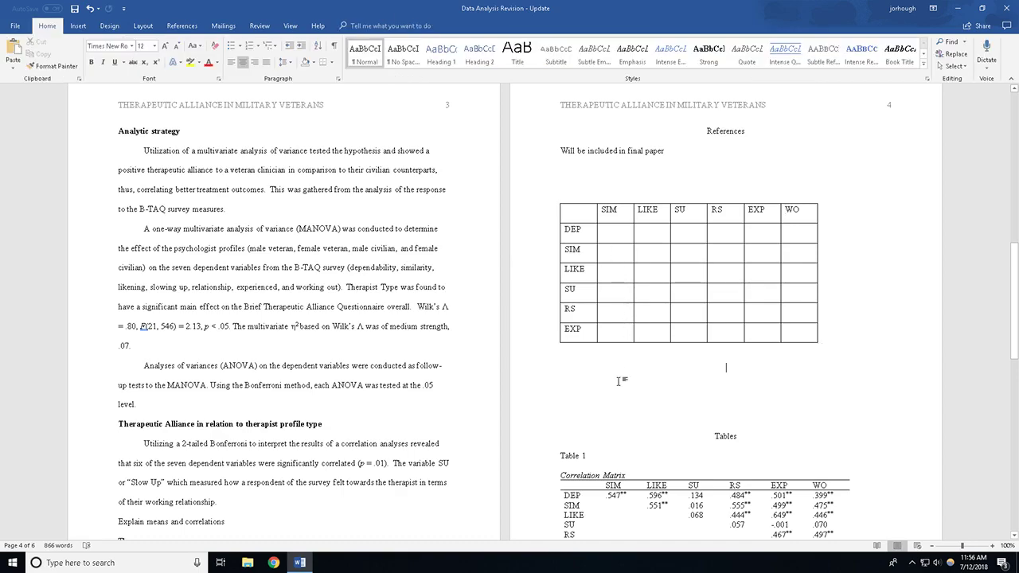
pyautogui.press('Delete')
pyautogui.press('Delete')
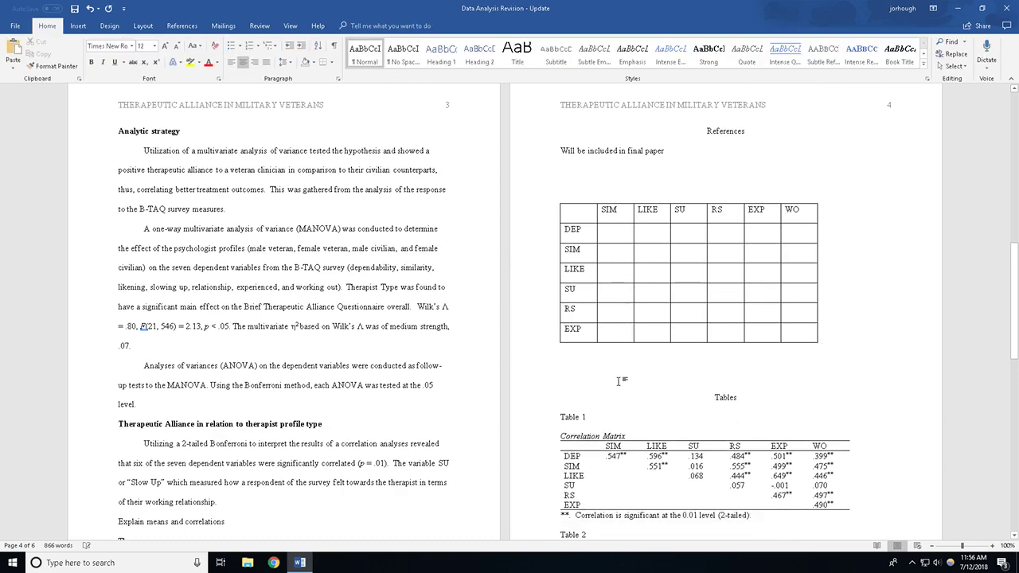
# Step: Enter .547** under SIM and .596** under LIKE in the DEP row, with superscript asterisks
pyautogui.click(616, 233)
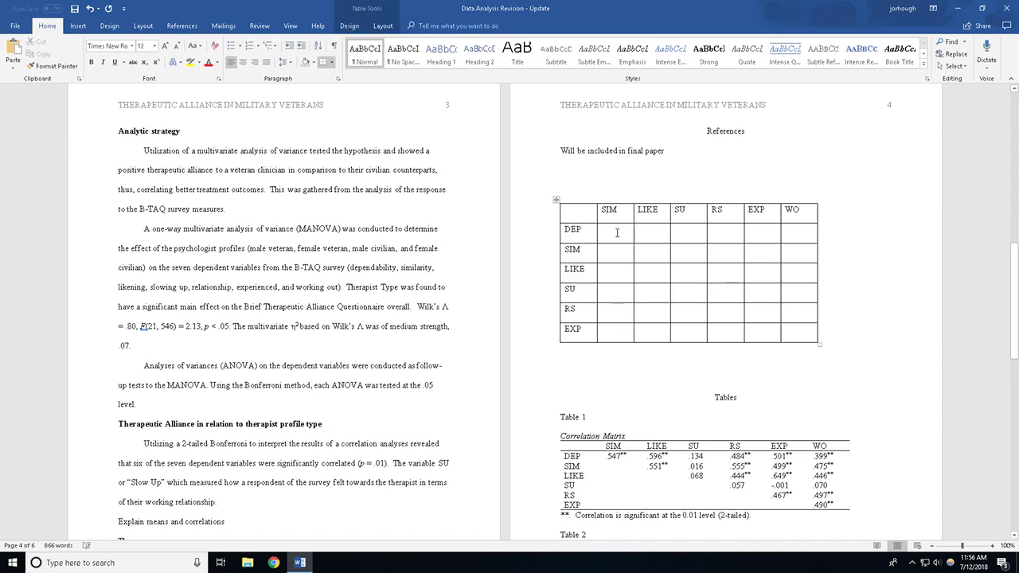
pyautogui.write('.547')
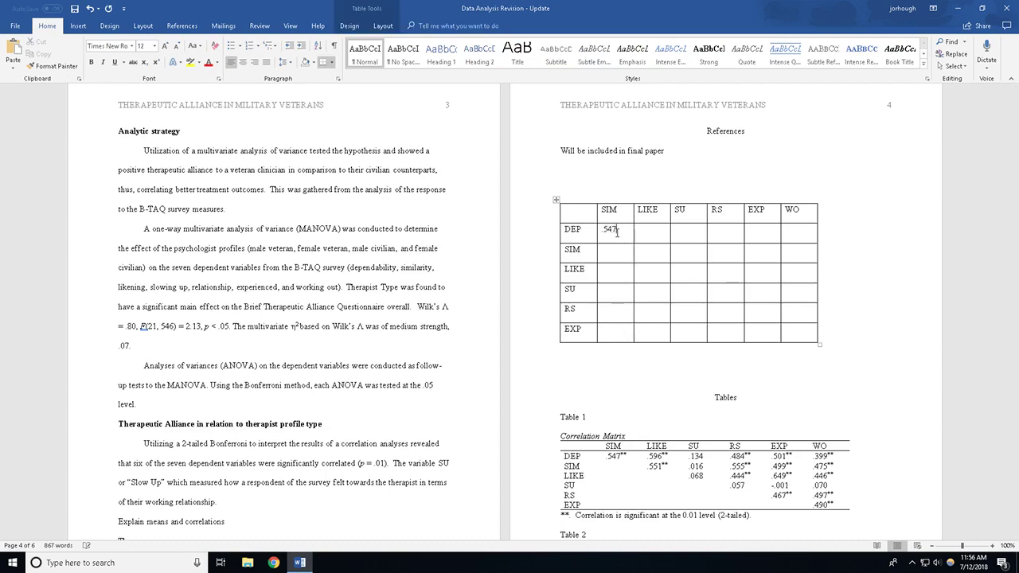
pyautogui.click(157, 67)
pyautogui.write('**')
pyautogui.press('Tab')
pyautogui.write('.596')
pyautogui.click(156, 63)
pyautogui.write('**')
# Step: Complete the DEP row with .134 for SU, .484** for RS, .501** for EXP and .399** for WO, superscripting the asterisks
pyautogui.write('.134')
pyautogui.write('.484')
pyautogui.click(157, 64)
pyautogui.write('**')
pyautogui.press('Tab')
pyautogui.write('.501')
pyautogui.click(157, 67)
pyautogui.write('**')
pyautogui.press('Tab')
pyautogui.write('.399')
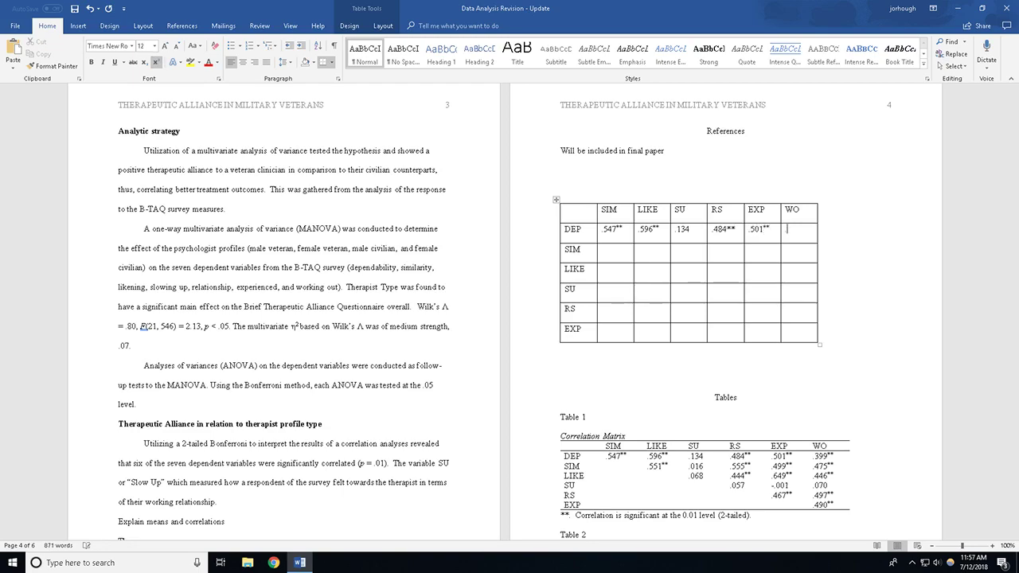
pyautogui.click(157, 66)
pyautogui.write('**')
# Step: In the SIM row, enter .551** under LIKE, .016 under SU and .555** under RS, with superscript asterisks
pyautogui.press('Tab')
pyautogui.press('Tab')
pyautogui.write('.551')
pyautogui.click(157, 63)
pyautogui.write('**')
pyautogui.press('Tab')
pyautogui.write('.016')
pyautogui.press('Tab')
pyautogui.write('.555')
pyautogui.click(157, 64)
pyautogui.write('**')
# Step: Complete the SIM row with .499** under EXP and .475** under WO, superscripting the asterisks
pyautogui.press('Tab')
pyautogui.write('.499')
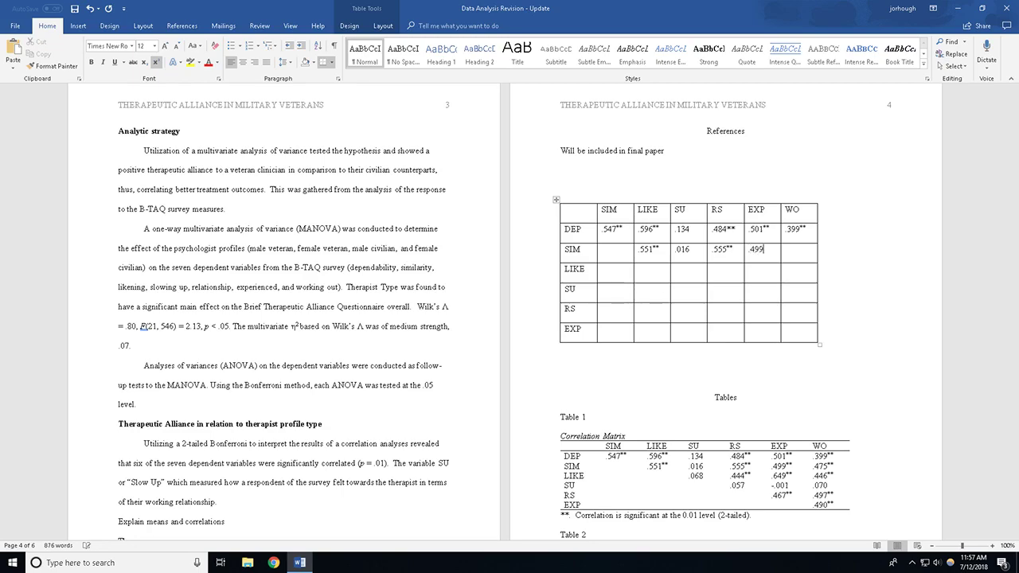
pyautogui.click(157, 64)
pyautogui.write('**')
pyautogui.press('Tab')
pyautogui.write('.475')
pyautogui.click(157, 64)
pyautogui.write('**')
# Step: In the LIKE row, enter .068 under SU and .444** under RS, with superscript asterisks
pyautogui.press('Tab')
pyautogui.press('Tab')
pyautogui.press('Tab')
pyautogui.press('Tab')
pyautogui.write('.0698')
pyautogui.press('BackSpace')
pyautogui.press('BackSpace')
pyautogui.write('8.444')
pyautogui.click(159, 64)
pyautogui.write('**')
# Step: Complete the LIKE row with .649** under EXP and .446** under WO, superscripting the asterisks
pyautogui.press('Tab')
pyautogui.write('.649')
pyautogui.click(157, 64)
pyautogui.write('**')
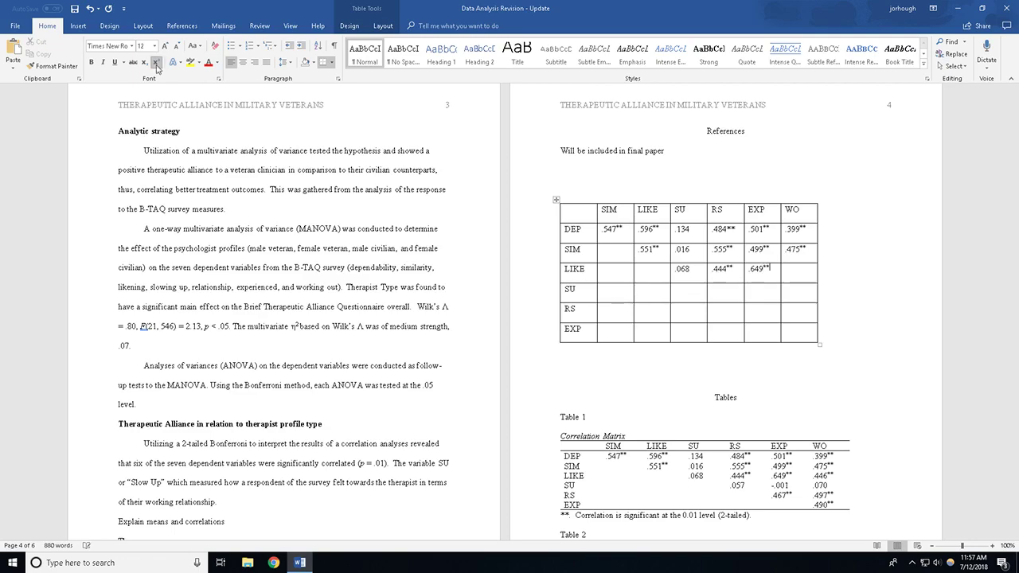
pyautogui.write('.446')
pyautogui.click(157, 67)
pyautogui.write('**')
# Step: Fill the SU row with .057 under RS, -.001 under EXP and .070 under WO
pyautogui.press('Tab')
pyautogui.press('Tab')
pyautogui.press('Tab')
pyautogui.press('Tab')
pyautogui.write('.057 ')
pyautogui.write('-.001')
pyautogui.press('Tab')
pyautogui.write('.070')
# Step: Fill the RS row with .467** under EXP and .497** under WO, superscripting the asterisks
pyautogui.press('Tab')
pyautogui.press('Tab')
pyautogui.press('Tab')
pyautogui.press('Tab')
pyautogui.press('Tab')
pyautogui.write('.467')
pyautogui.click(157, 63)
pyautogui.write('**')
pyautogui.press('Tab')
pyautogui.write('.497')
pyautogui.click(157, 63)
pyautogui.write('**')
# Step: Enter .490** under WO in the EXP row, with superscript asterisks
pyautogui.press('Tab')
pyautogui.press('Tab')
pyautogui.press('Tab')
pyautogui.press('Tab')
pyautogui.press('Tab')
pyautogui.press('Tab')
pyautogui.press('Tab')
pyautogui.write('.490')
pyautogui.click(156, 64)
pyautogui.write('**')
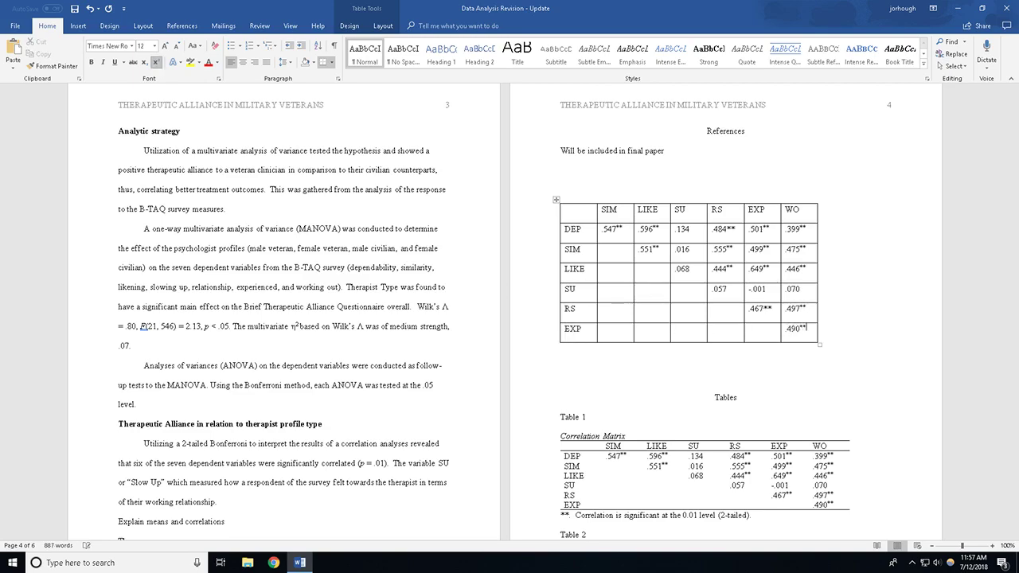
pyautogui.click(622, 313)
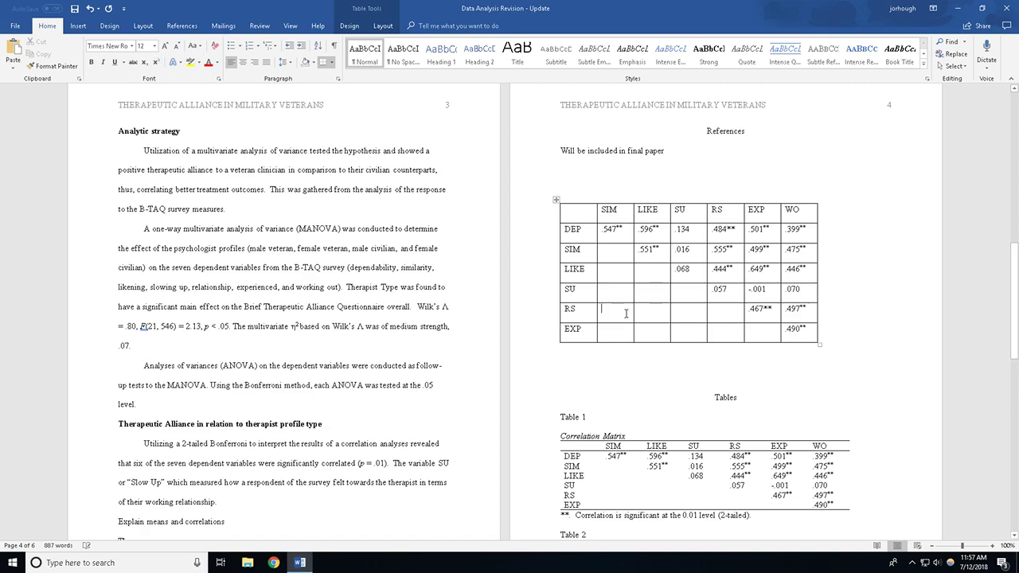
pyautogui.click(811, 332)
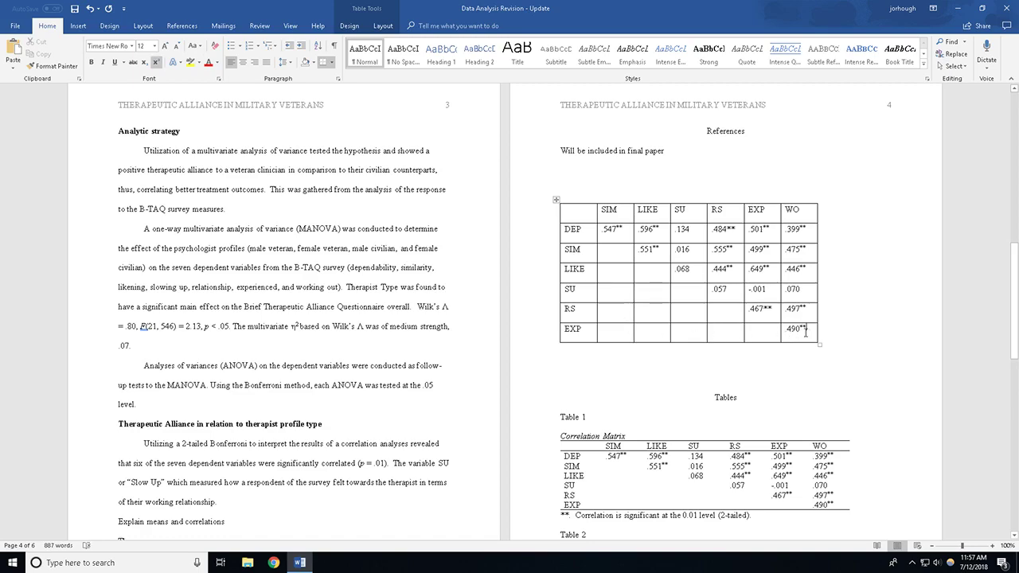
# Step: Remove the right border from each cell of the first column, from the blank header cell down to EXP
pyautogui.click(589, 216)
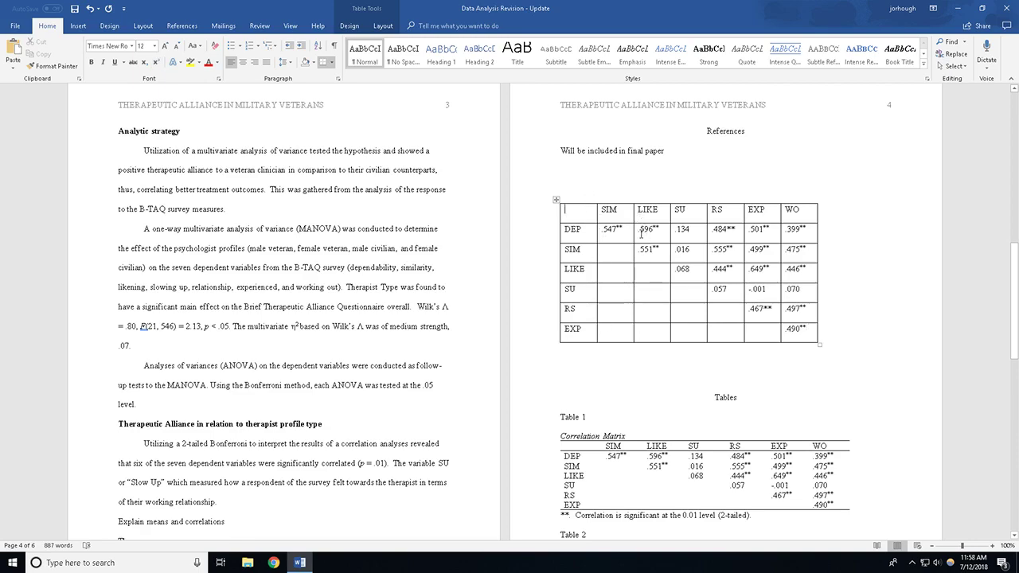
pyautogui.click(333, 64)
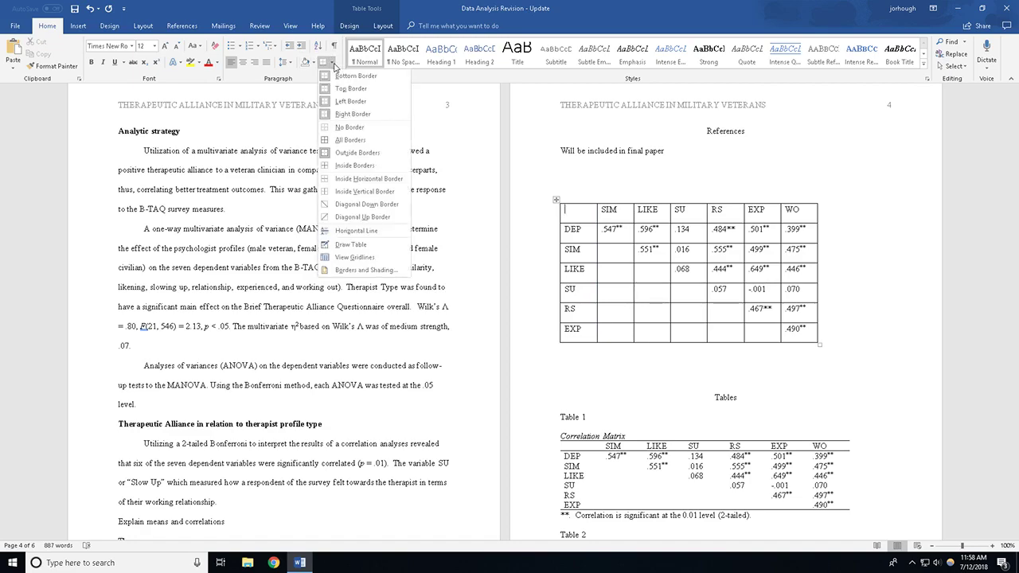
pyautogui.click(355, 114)
pyautogui.press('Down')
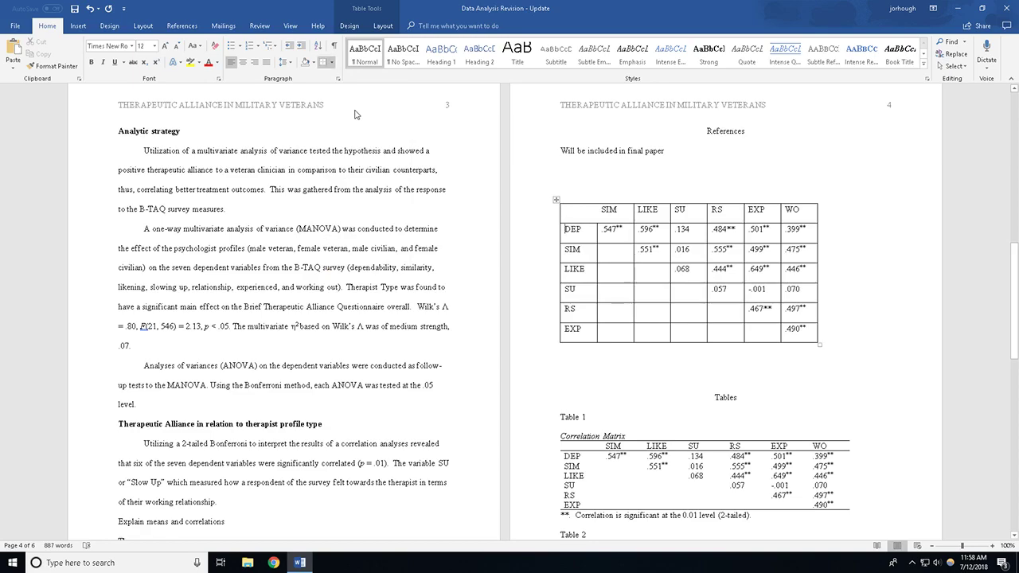
pyautogui.press('Down')
pyautogui.press('Down')
pyautogui.click(323, 66)
pyautogui.press('Down')
pyautogui.click(323, 66)
pyautogui.press('Down')
pyautogui.click(323, 66)
pyautogui.press('Down')
pyautogui.click(323, 66)
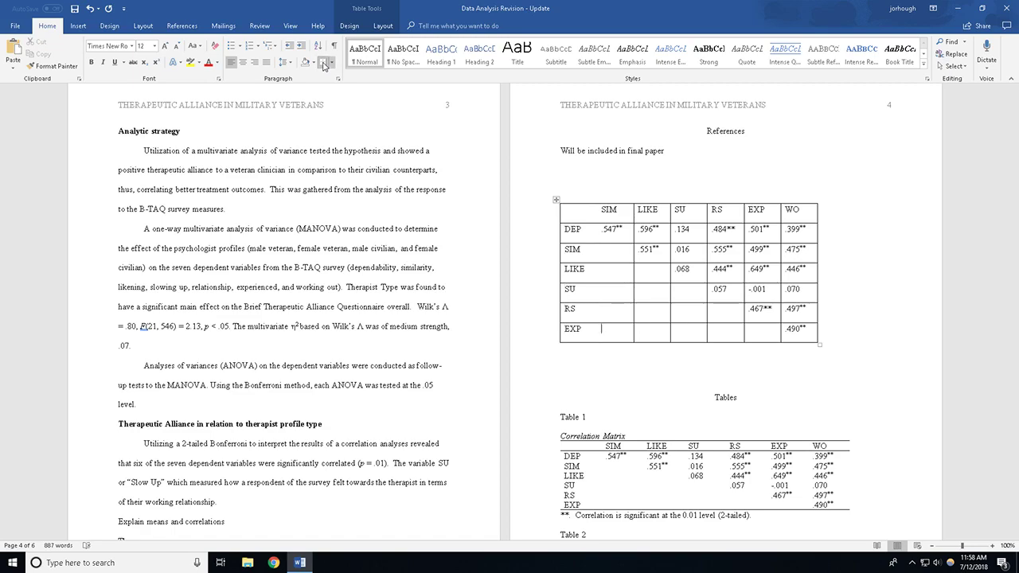
# Step: Remove the right border from each cell of the SIM column, from the EXP row up to the header
pyautogui.press('Right')
pyautogui.click(324, 66)
pyautogui.click(324, 66)
pyautogui.press('Up')
pyautogui.click(323, 66)
pyautogui.press('Up')
pyautogui.click(323, 66)
pyautogui.press('Up')
pyautogui.click(323, 66)
pyautogui.press('Up')
pyautogui.click(323, 67)
# Step: Remove the right border from each cell of the LIKE column, from the header down to the EXP row
pyautogui.press('Tab')
pyautogui.click(323, 66)
pyautogui.press('Down')
pyautogui.click(323, 66)
pyautogui.press('Down')
pyautogui.click(323, 66)
pyautogui.press('Down')
pyautogui.click(323, 66)
pyautogui.press('Down')
pyautogui.click(323, 66)
pyautogui.click(324, 66)
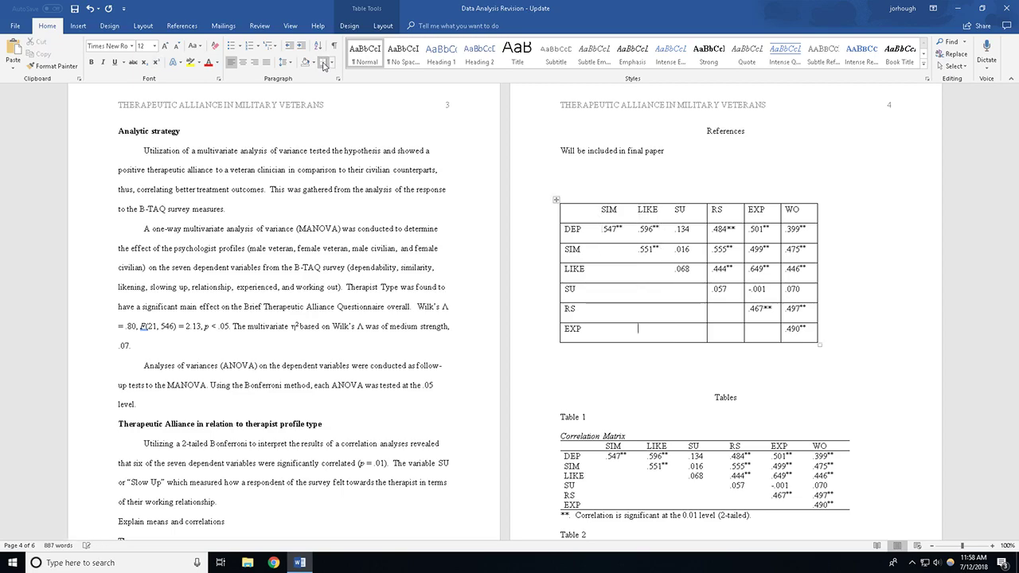
# Step: Remove the right border from each cell of the SU column, from the EXP row up to the header
pyautogui.press('Up')
pyautogui.click(324, 66)
pyautogui.press('Up')
pyautogui.click(323, 66)
pyautogui.press('Up')
pyautogui.click(323, 66)
pyautogui.press('Up')
pyautogui.click(324, 66)
pyautogui.click(323, 66)
# Step: Remove the right border from the cells of the RS column, working from the header down to the EXP row
pyautogui.press('Tab')
pyautogui.press('Down')
pyautogui.click(323, 66)
pyautogui.click(323, 66)
pyautogui.press('Down')
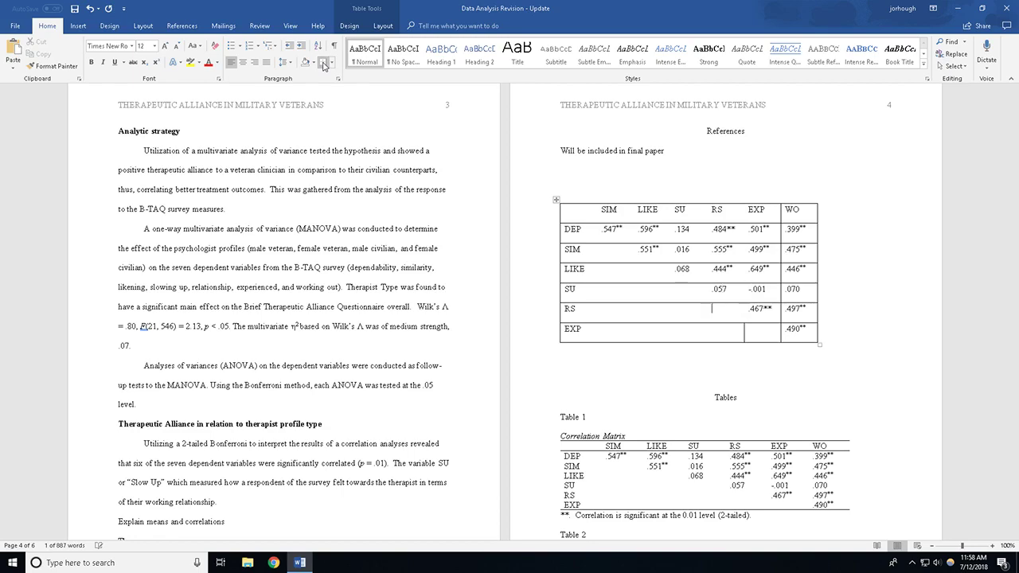
# Step: Remove the right border from each cell of the EXP column, from the EXP row up to the header
pyautogui.press('Right')
pyautogui.press('Up')
pyautogui.click(324, 66)
pyautogui.press('Up')
pyautogui.click(323, 66)
pyautogui.press('Up')
pyautogui.click(323, 66)
pyautogui.press('Up')
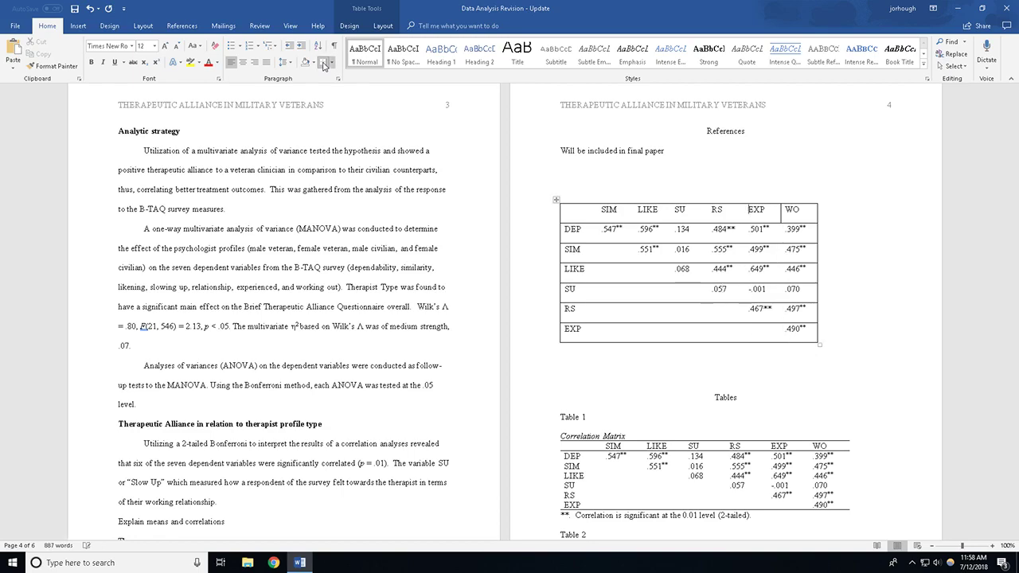
# Step: Remove the outer right border from each cell of the WO column, from the header down to the EXP row
pyautogui.press('Tab')
pyautogui.press('Down')
pyautogui.click(323, 66)
pyautogui.press('Down')
pyautogui.click(323, 66)
pyautogui.press('Down')
pyautogui.press('Down')
pyautogui.click(323, 66)
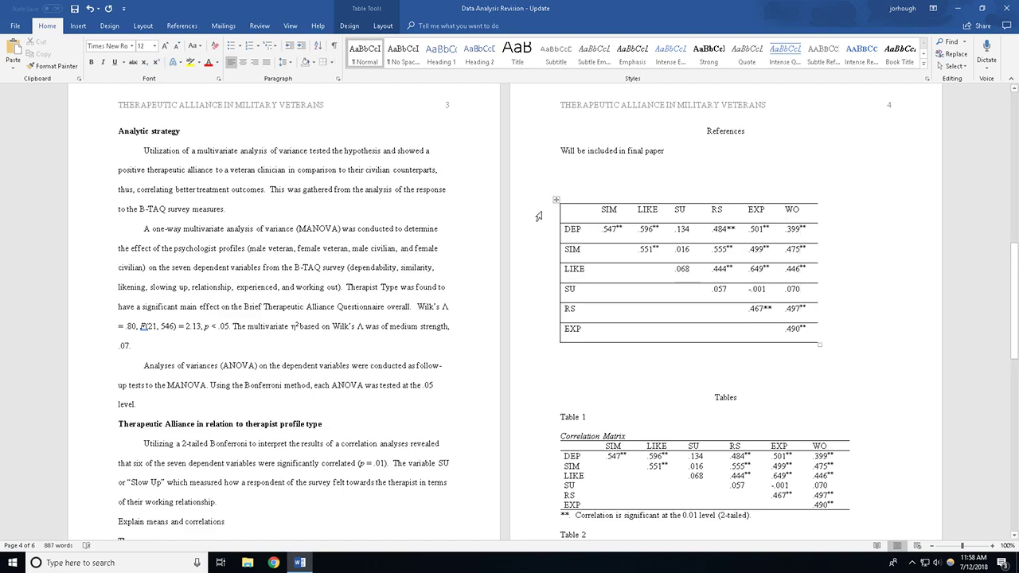
# Step: Remove the left border from each cell of the first column, from the blank header cell down to EXP
pyautogui.click(331, 62)
pyautogui.click(337, 101)
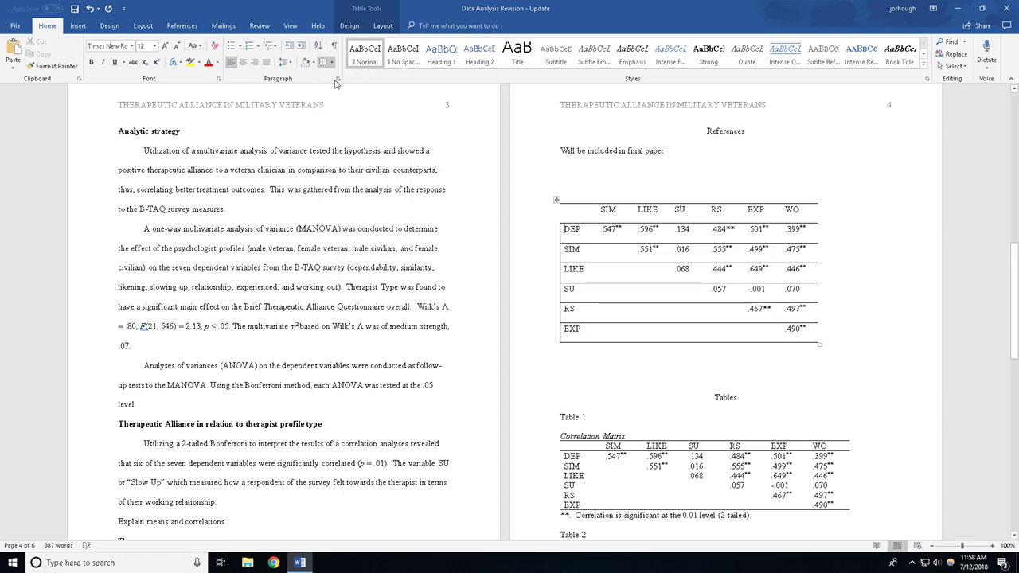
pyautogui.press('Down')
pyautogui.click(323, 62)
pyautogui.press('Down')
pyautogui.click(324, 63)
pyautogui.press('Down')
pyautogui.click(323, 62)
pyautogui.press('Down')
pyautogui.click(323, 62)
pyautogui.press('Down')
pyautogui.click(323, 62)
pyautogui.press('Down')
pyautogui.click(323, 62)
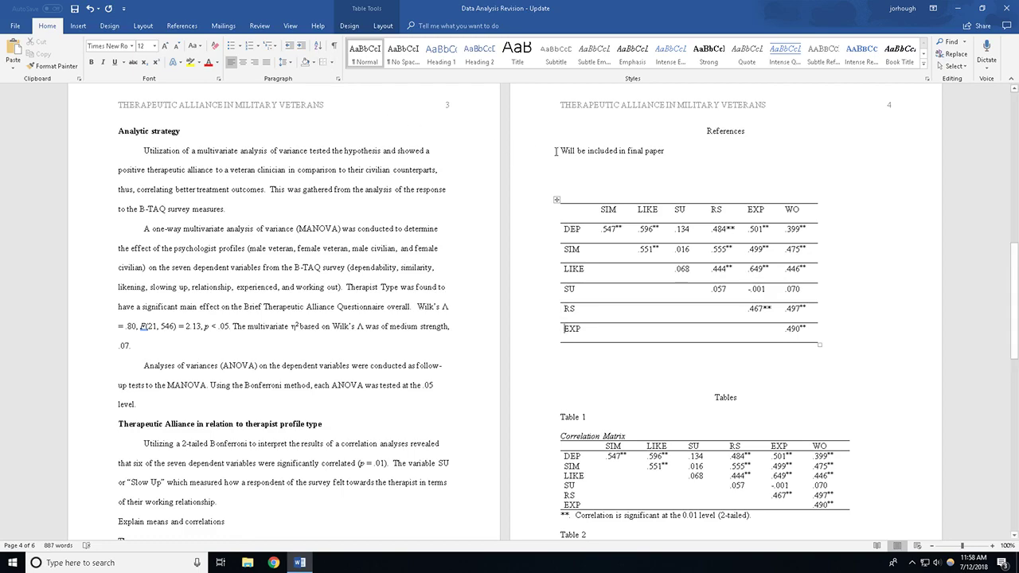
# Step: Add the note "**. Correlation is significant at the 0.01 level (2-tailed)" directly below the new table
pyautogui.moveTo(663, 199)
pyautogui.click(596, 353)
pyautogui.write('**')
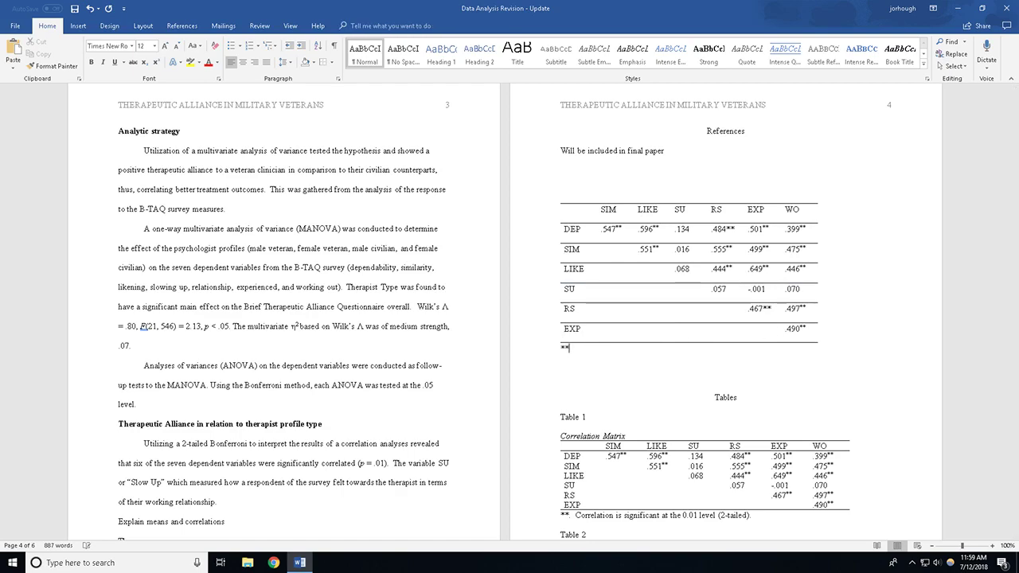
pyautogui.write('. Correlation is signi')
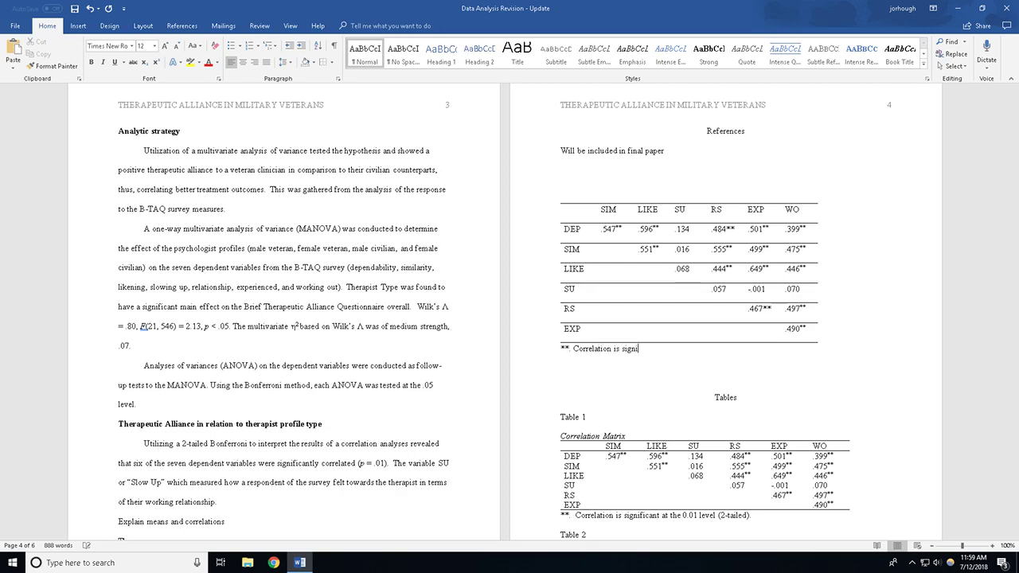
pyautogui.write('ficant at the 0.01 level (2-tailed)')
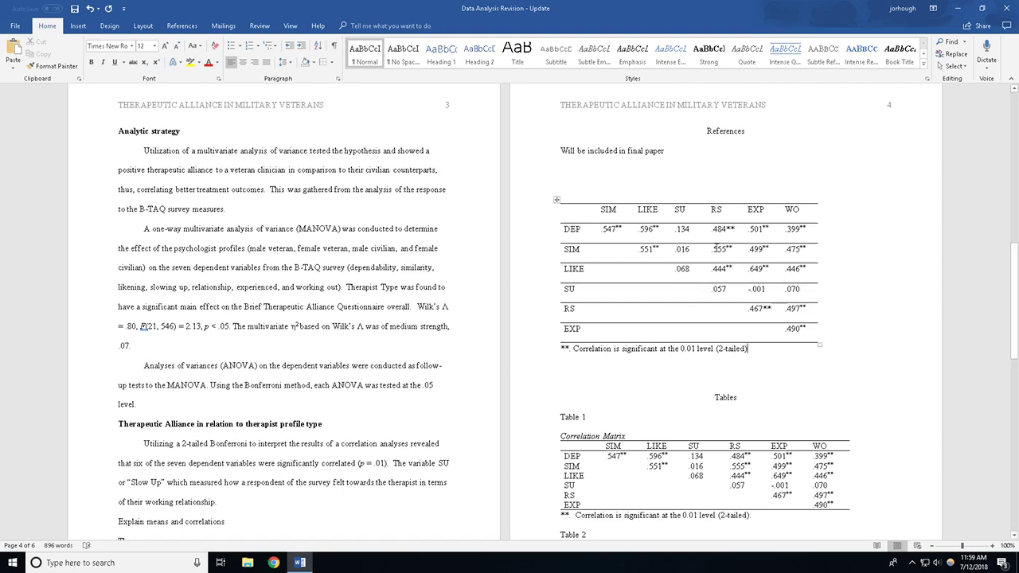
# Step: Remove the bottom border from every cell of the DEP row
pyautogui.click(565, 237)
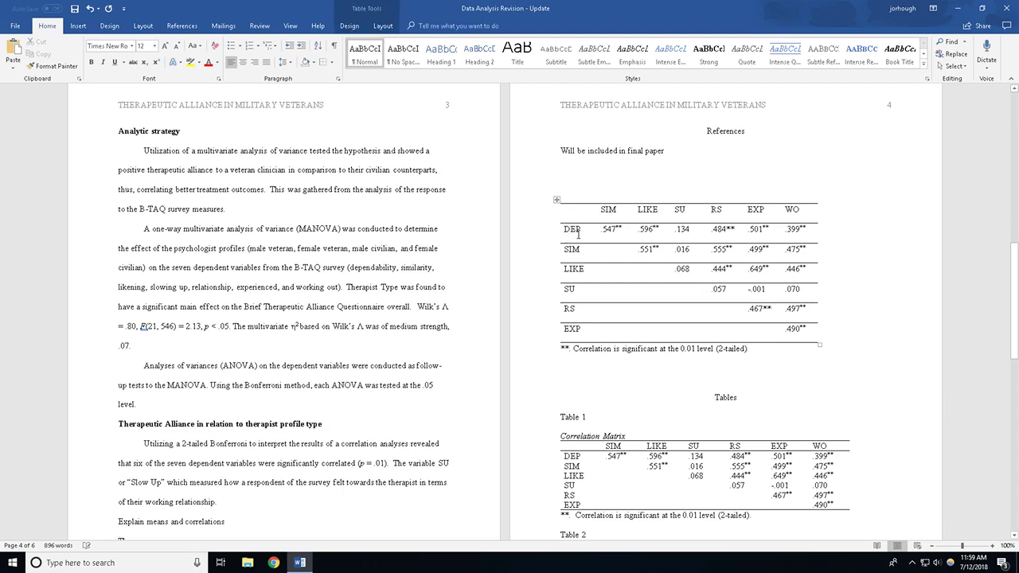
pyautogui.click(331, 62)
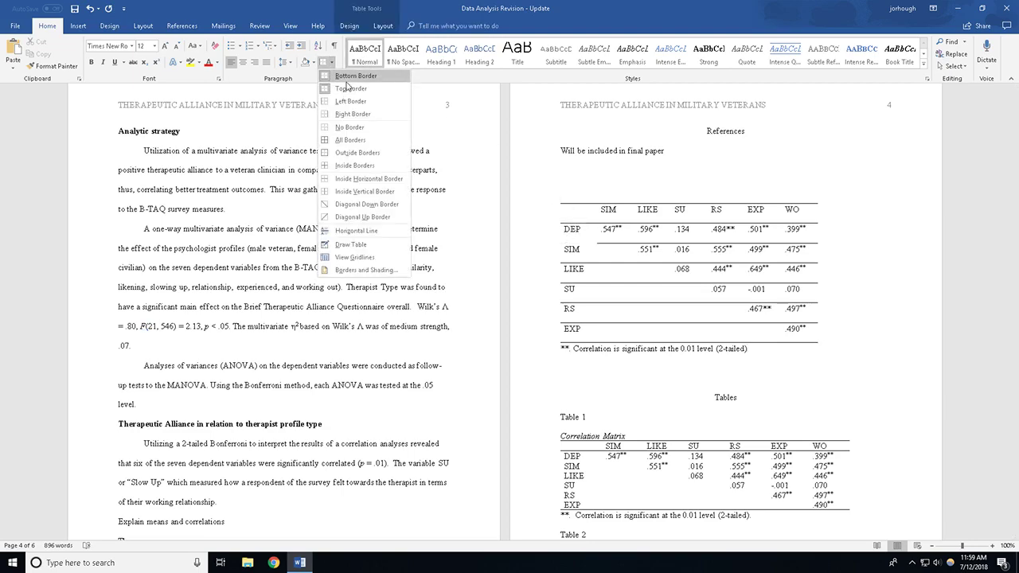
pyautogui.click(348, 87)
pyautogui.press('Tab')
pyautogui.press('Tab')
pyautogui.press('Tab')
pyautogui.press('Tab')
pyautogui.press('Tab')
pyautogui.press('Tab')
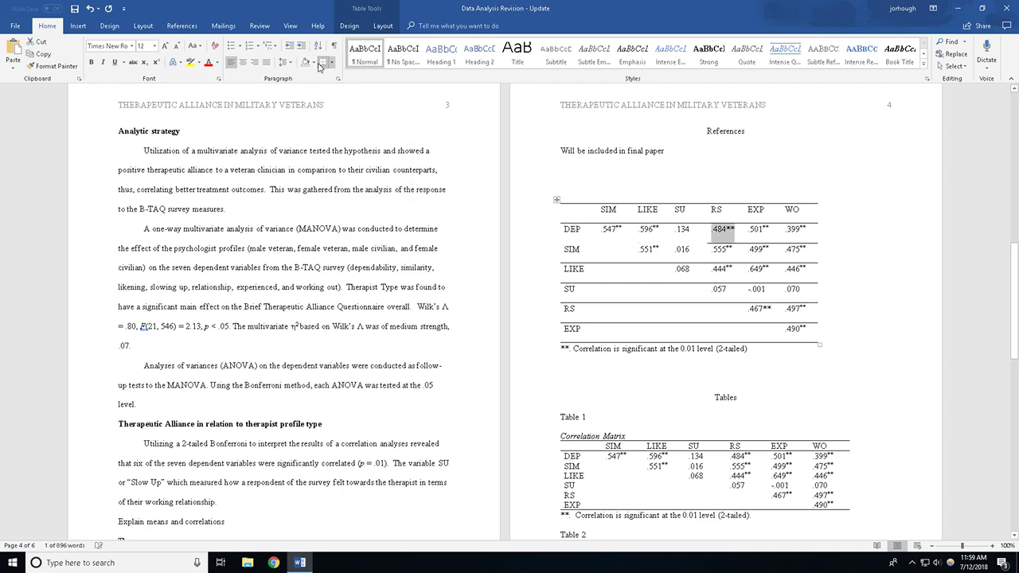
# Step: Remove the bottom border from every cell of the SIM row
pyautogui.click(567, 249)
pyautogui.press('Tab')
pyautogui.press('Tab')
pyautogui.press('Tab')
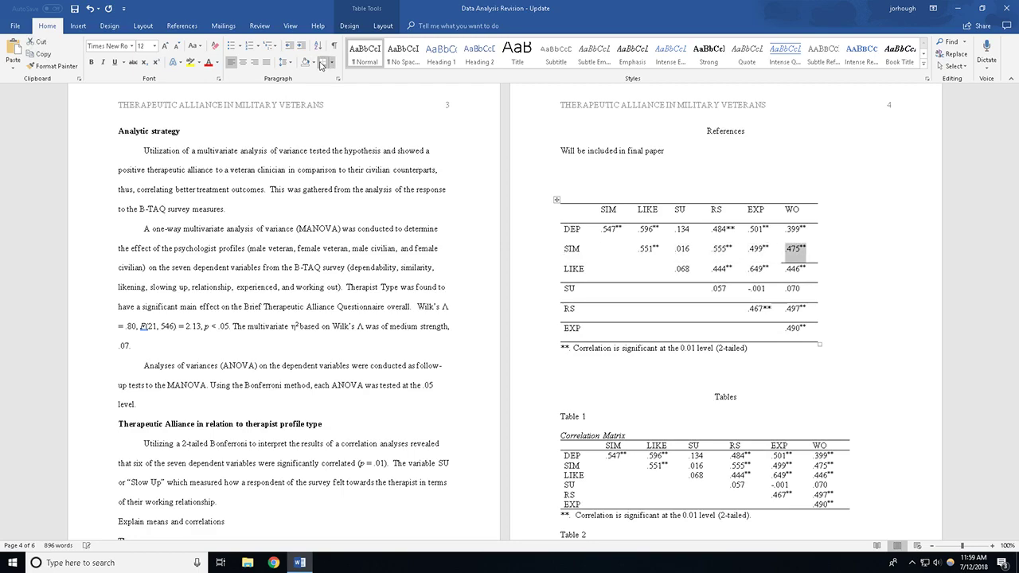
# Step: Remove the bottom border from every cell of the LIKE row
pyautogui.click(564, 269)
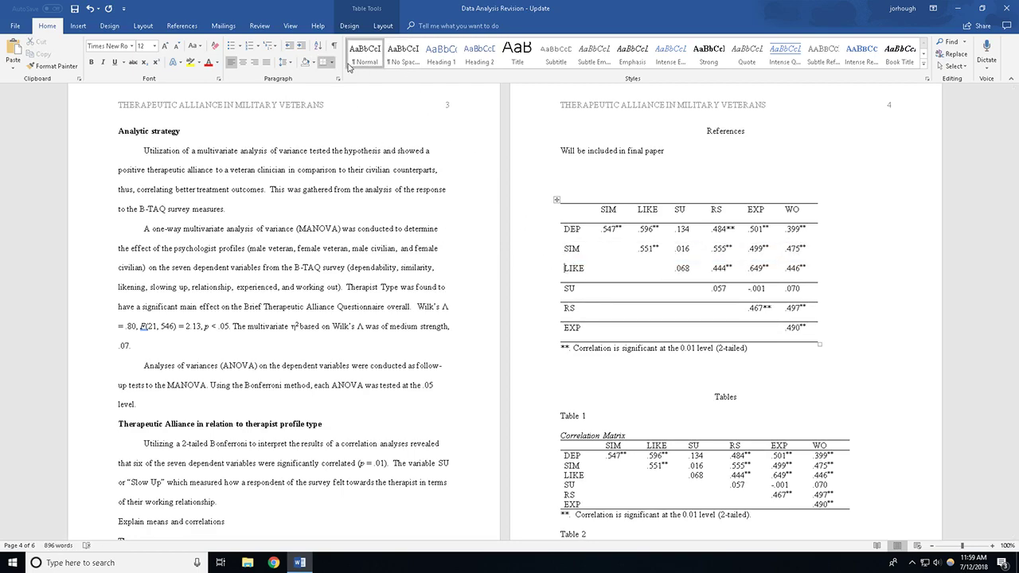
pyautogui.press('Tab')
pyautogui.press('Tab')
pyautogui.press('Tab')
pyautogui.press('Tab')
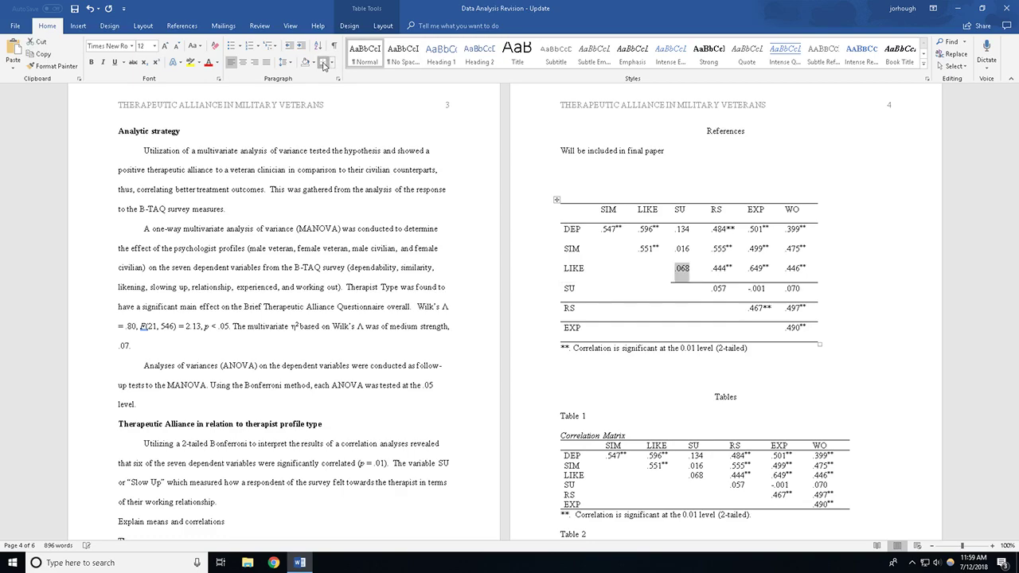
# Step: Remove the bottom border from every cell of the SU row
pyautogui.click(574, 288)
pyautogui.press('Tab')
pyautogui.press('Tab')
pyautogui.press('Tab')
pyautogui.press('Tab')
pyautogui.press('Tab')
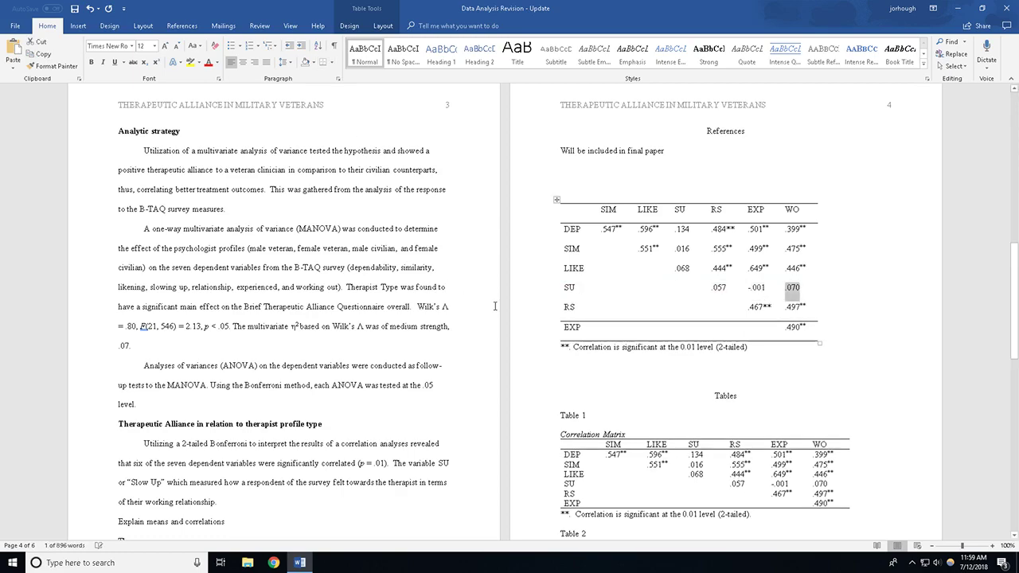
# Step: Remove the bottom border from every cell of the RS row and deselect the table
pyautogui.click(574, 308)
pyautogui.click(316, 61)
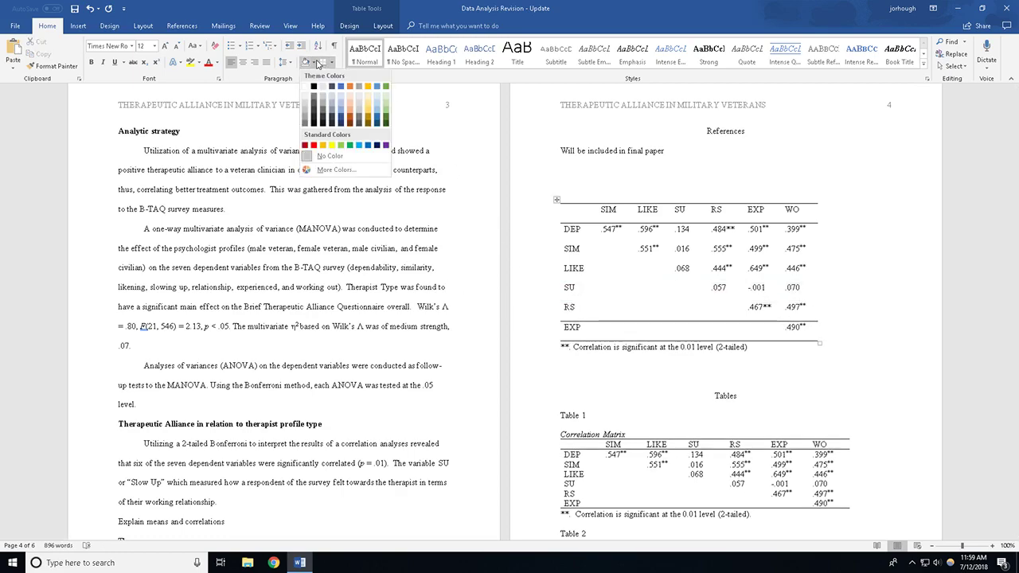
pyautogui.click(323, 61)
pyautogui.press('Tab')
pyautogui.click(325, 61)
pyautogui.press('Tab')
pyautogui.click(325, 61)
pyautogui.press('Tab')
pyautogui.click(325, 61)
pyautogui.press('Tab')
pyautogui.click(325, 61)
pyautogui.press('Tab')
pyautogui.click(325, 61)
pyautogui.press('Tab')
pyautogui.click(325, 61)
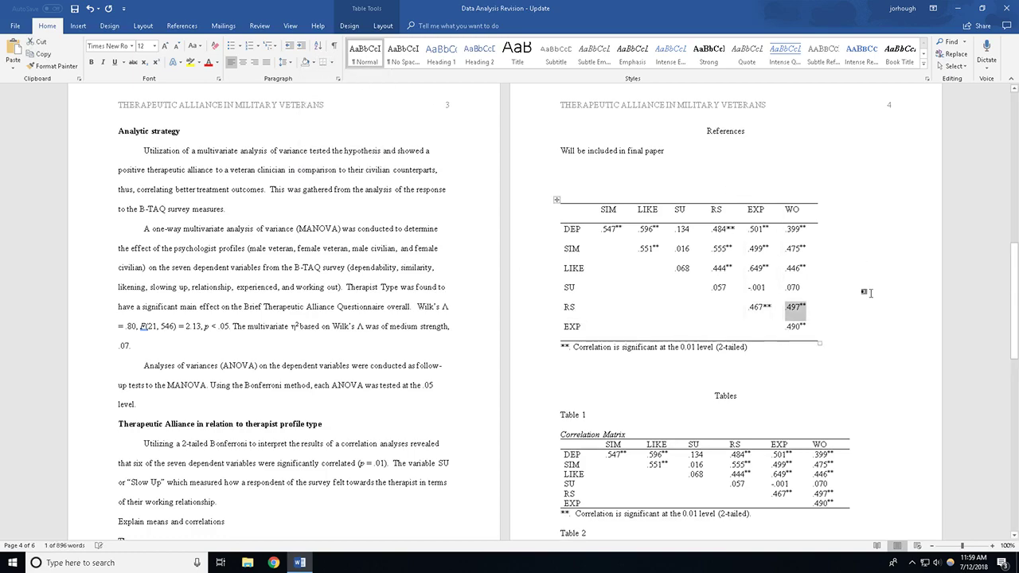
pyautogui.click(866, 385)
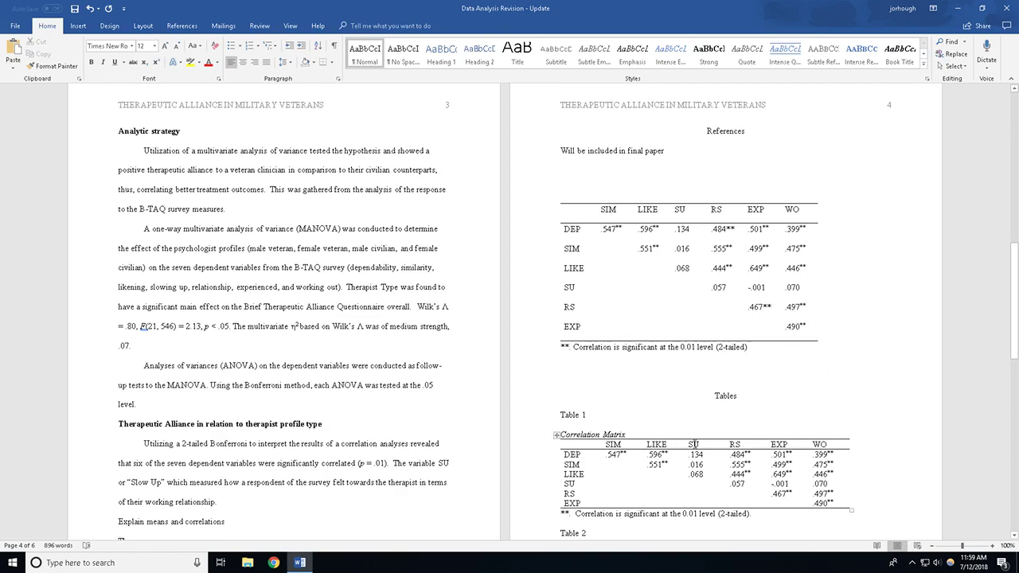
# Step: Center the text horizontally in the new table's LIKE header cell
pyautogui.click(642, 211)
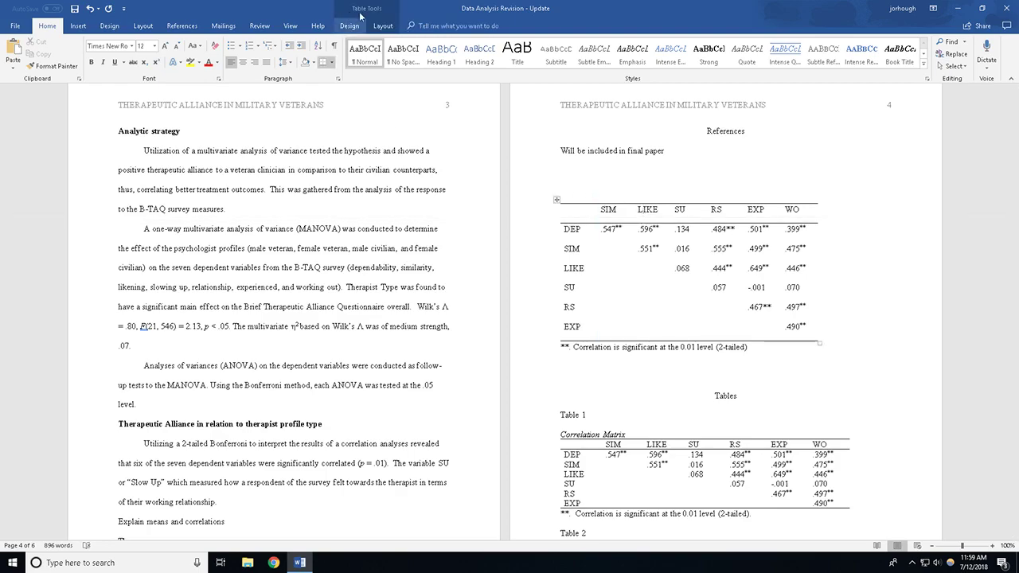
pyautogui.click(383, 26)
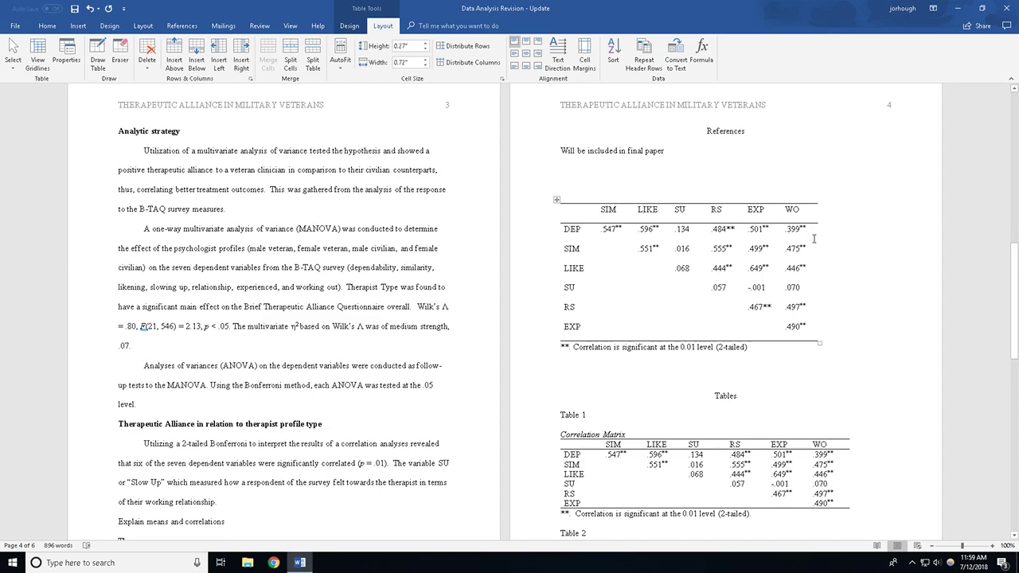
pyautogui.click(526, 55)
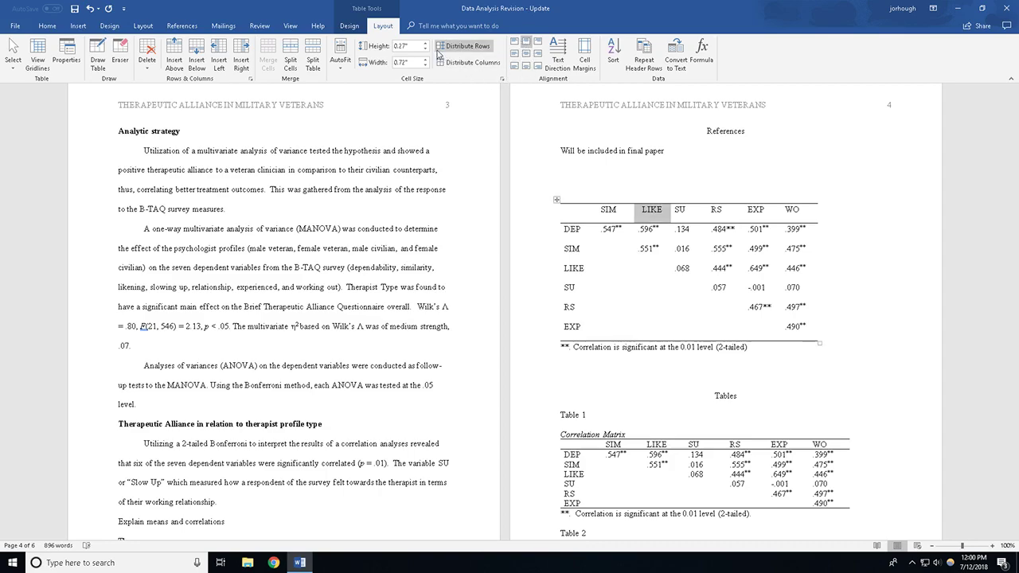
# Step: Reduce the new table's header row height to 0.01" and autofit the columns to their contents
pyautogui.moveTo(576, 213); pyautogui.dragTo(812, 209)
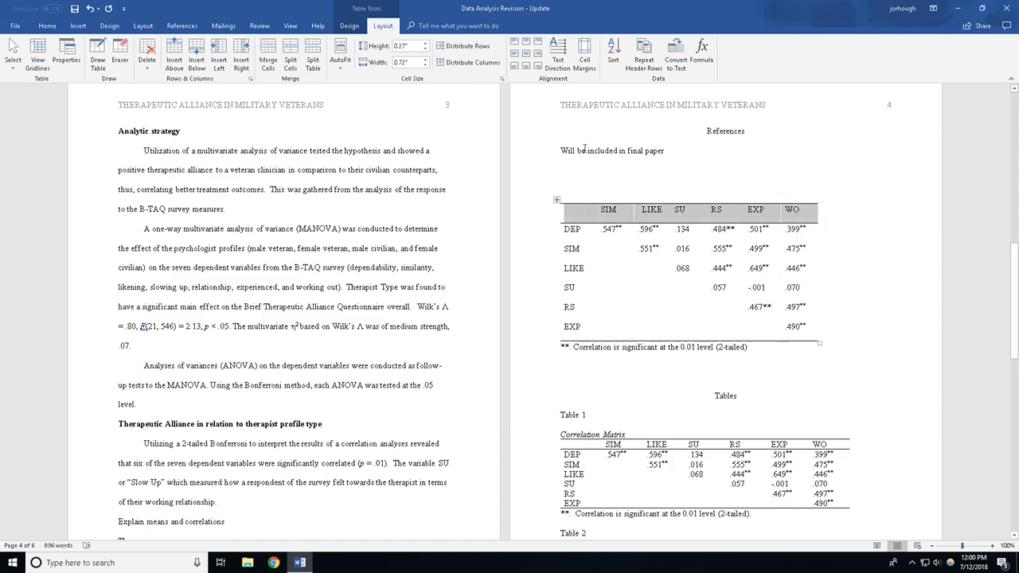
pyautogui.click(426, 52)
pyautogui.click(340, 60)
pyautogui.click(355, 81)
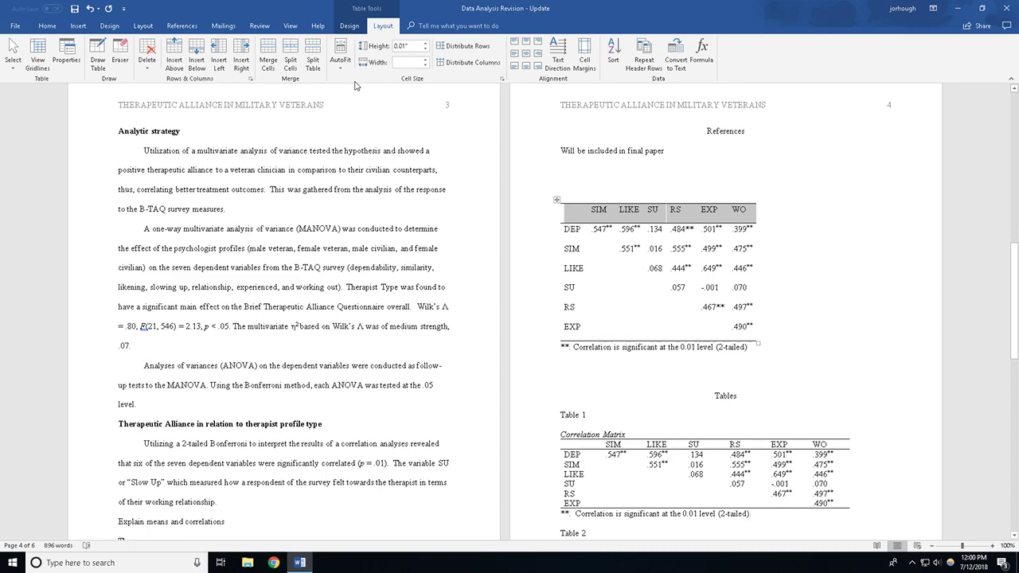
# Step: Align the text of the new table's header row to the bottom center of its cells
pyautogui.click(527, 67)
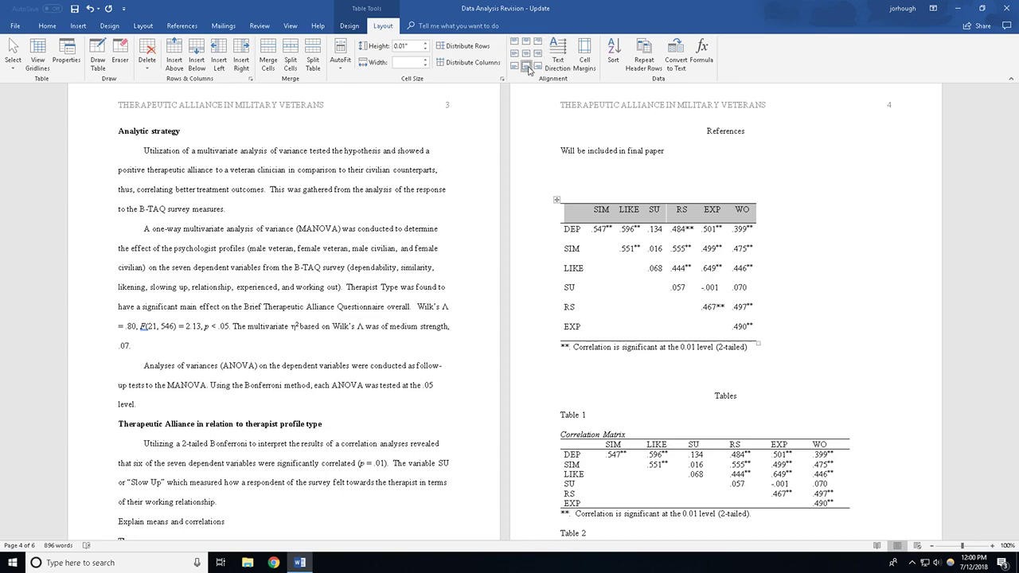
pyautogui.click(520, 54)
pyautogui.click(526, 67)
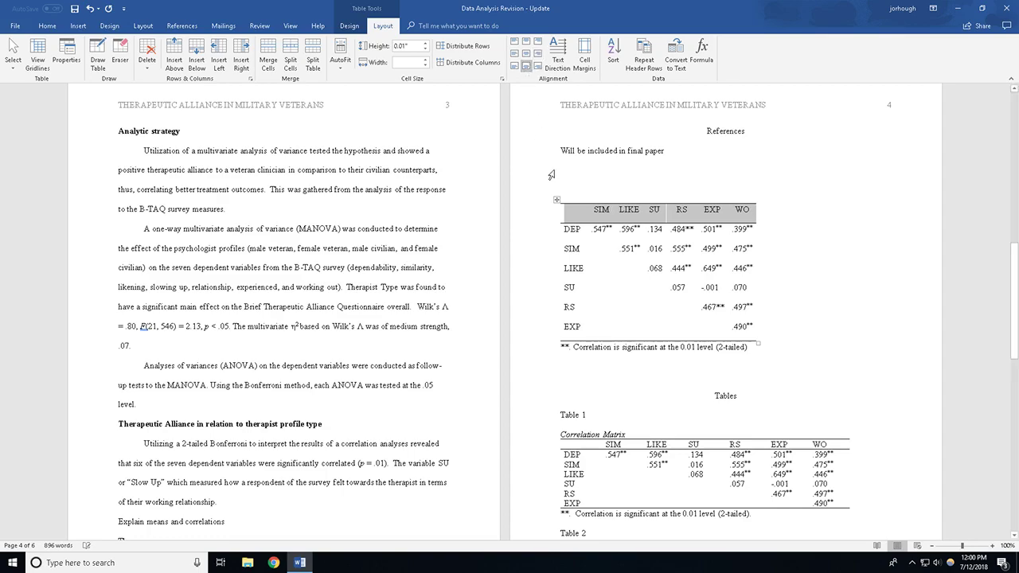
# Step: Check the row height used in Table 1 and set all rows of the new table to 0.19"
pyautogui.click(638, 443)
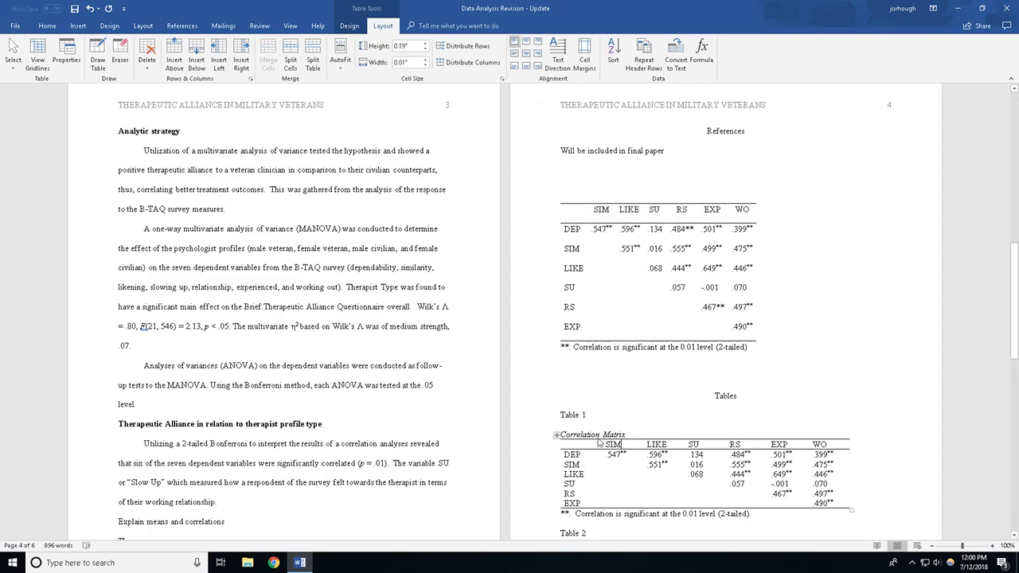
pyautogui.click(597, 208)
pyautogui.click(402, 45)
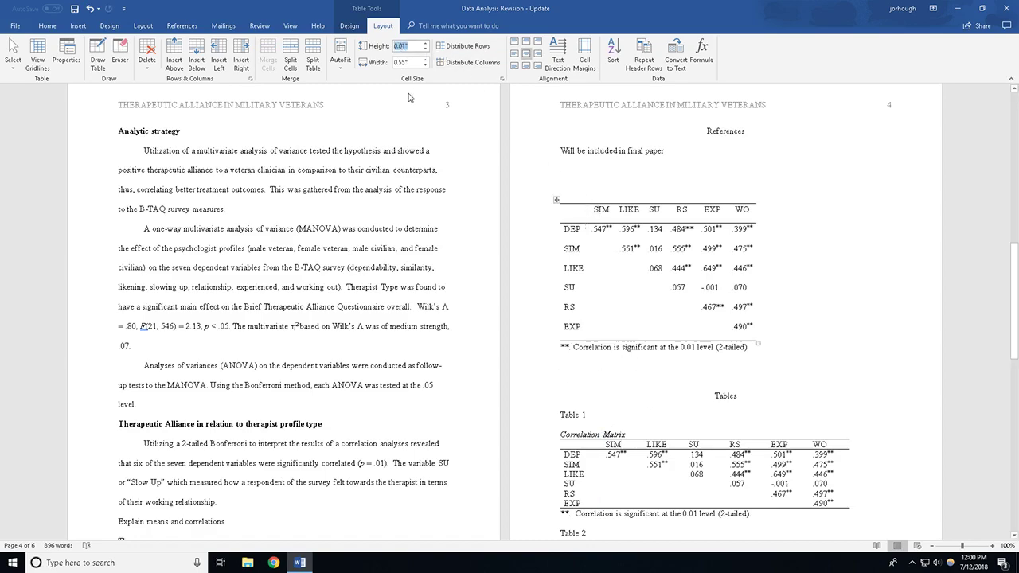
pyautogui.write('0')
pyautogui.click(557, 199)
pyautogui.click(405, 46)
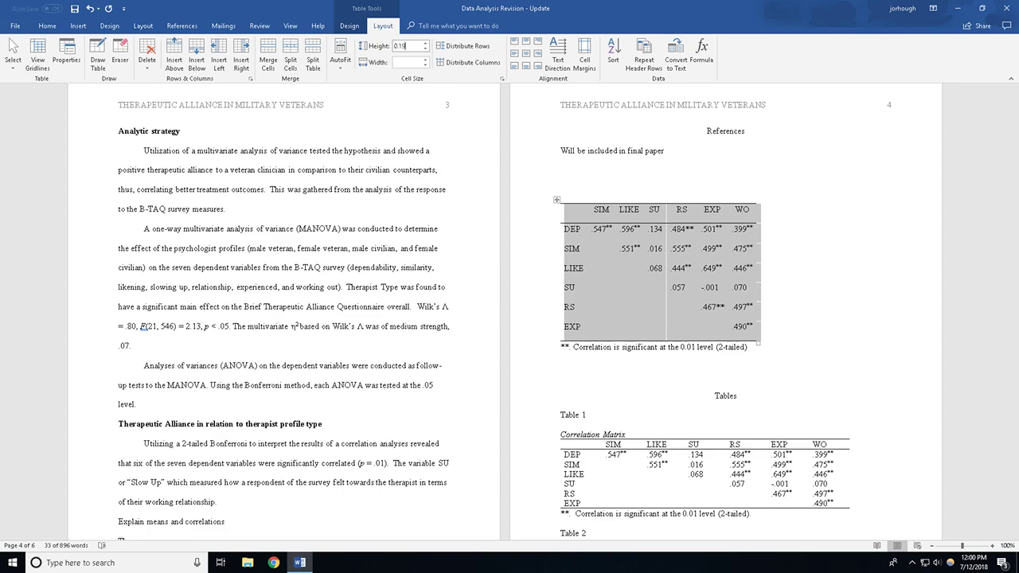
pyautogui.press('Return')
pyautogui.click(574, 229)
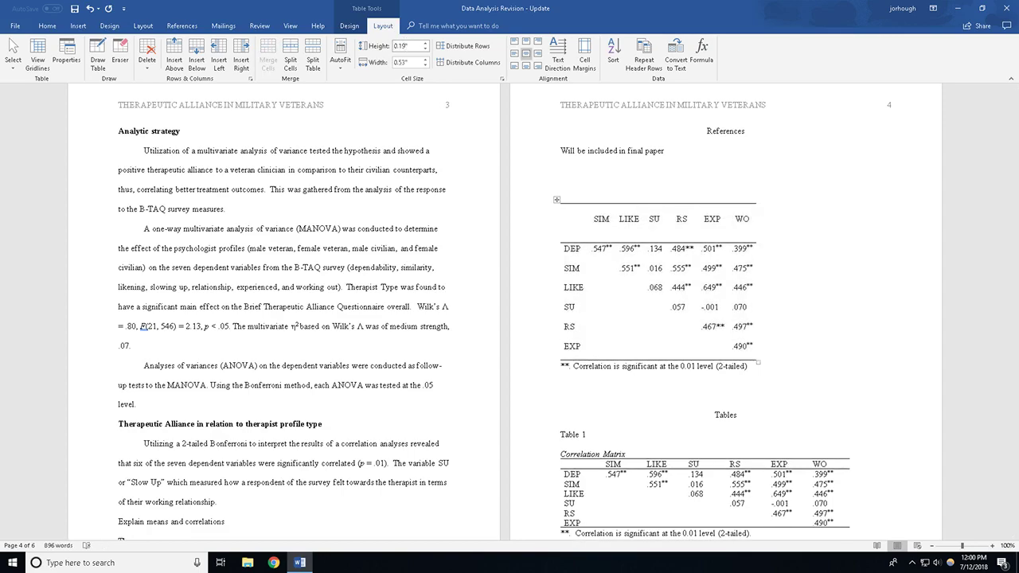
pyautogui.press('BackSpace')
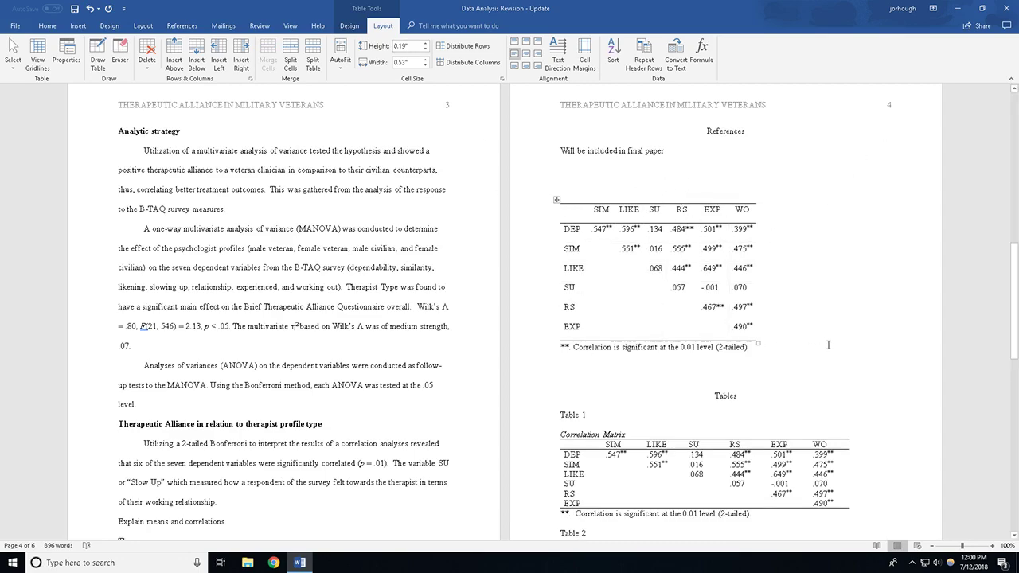
pyautogui.moveTo(824, 369); pyautogui.dragTo(655, 212)
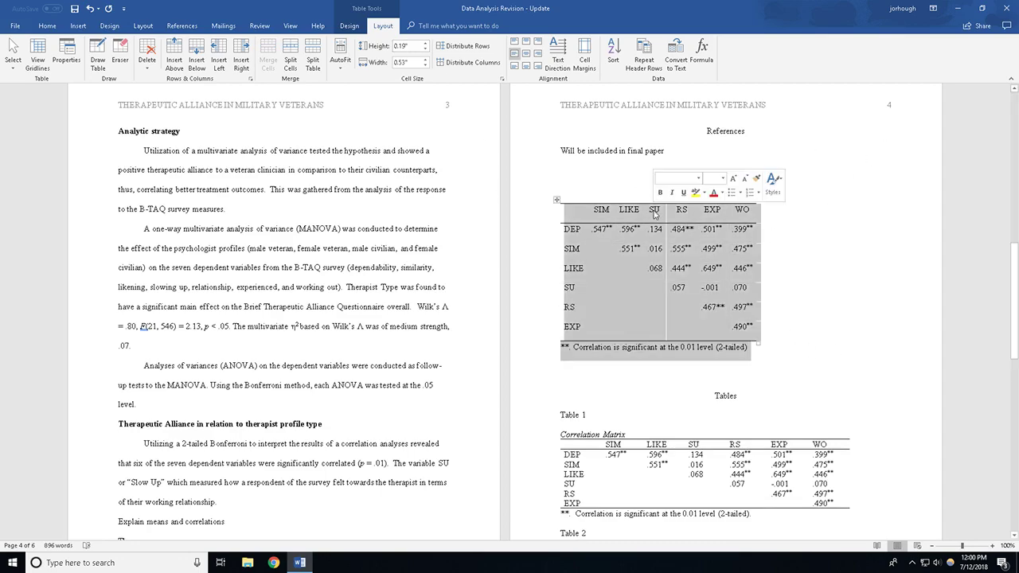
pyautogui.click(844, 351)
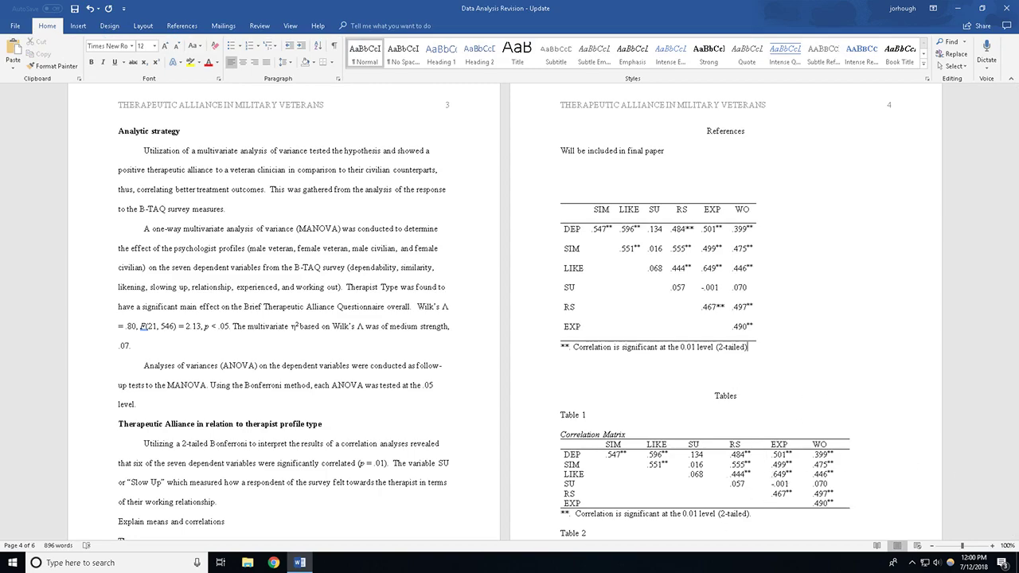
# Step: Insert blank line spacing above the Table 2 caption to separate it from the Table 1 note
pyautogui.scroll(-5, 566, 372)
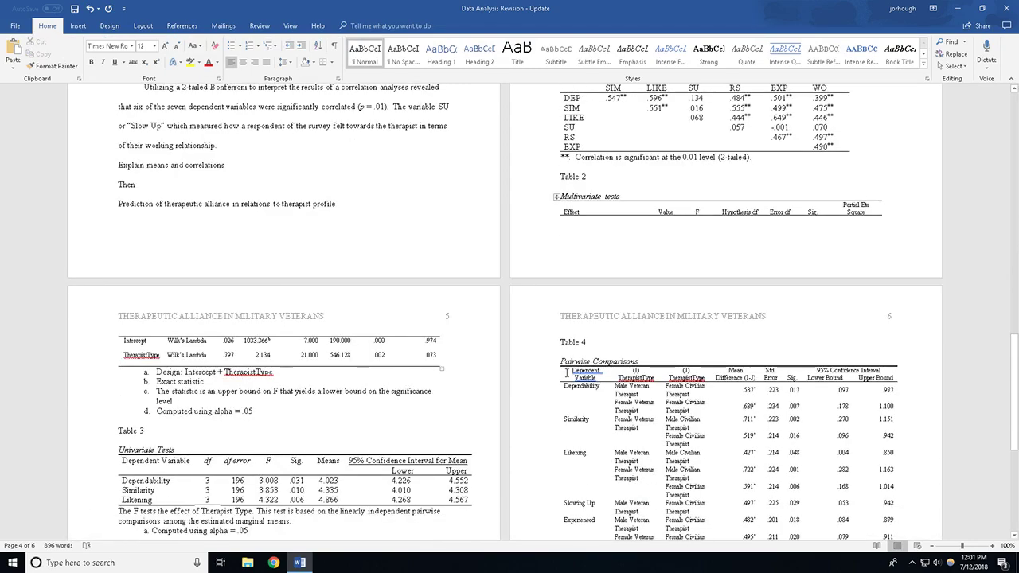
pyautogui.click(561, 176)
pyautogui.press('Return')
pyautogui.press('Return')
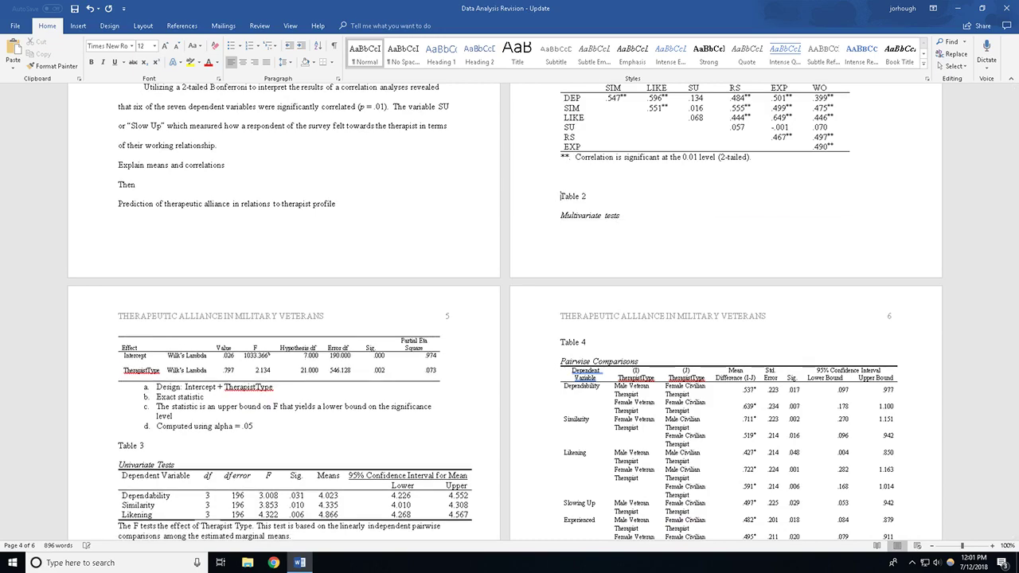
# Step: Push the Table 2 caption onto the next page, directly above its table, with another blank line
pyautogui.press('Return')
pyautogui.scroll(-1, 544, 312)
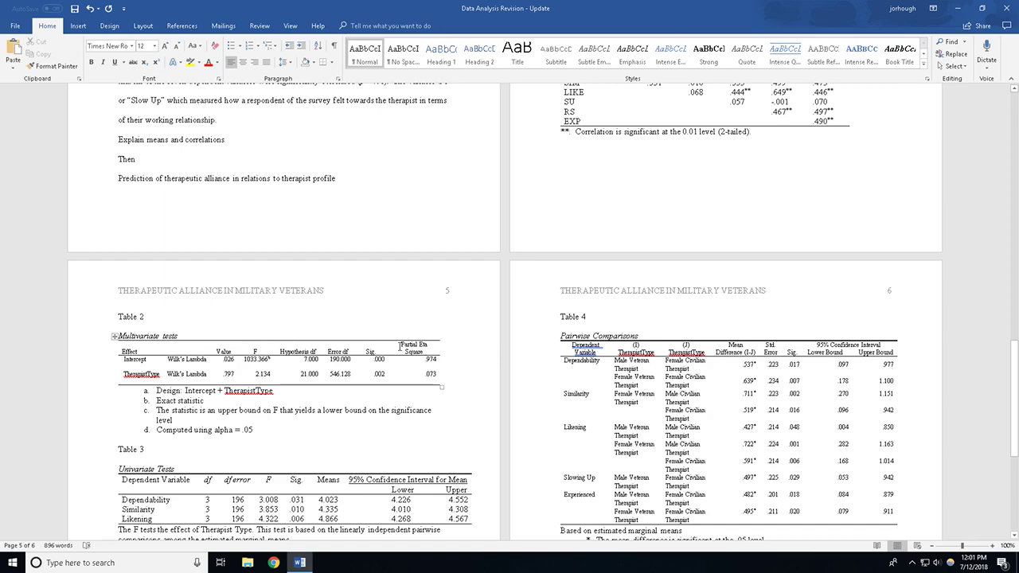
# Step: Align the Partial Eta Square and Sig. headers of Table 2 to the bottom right of their cells
pyautogui.moveTo(401, 345); pyautogui.dragTo(426, 355)
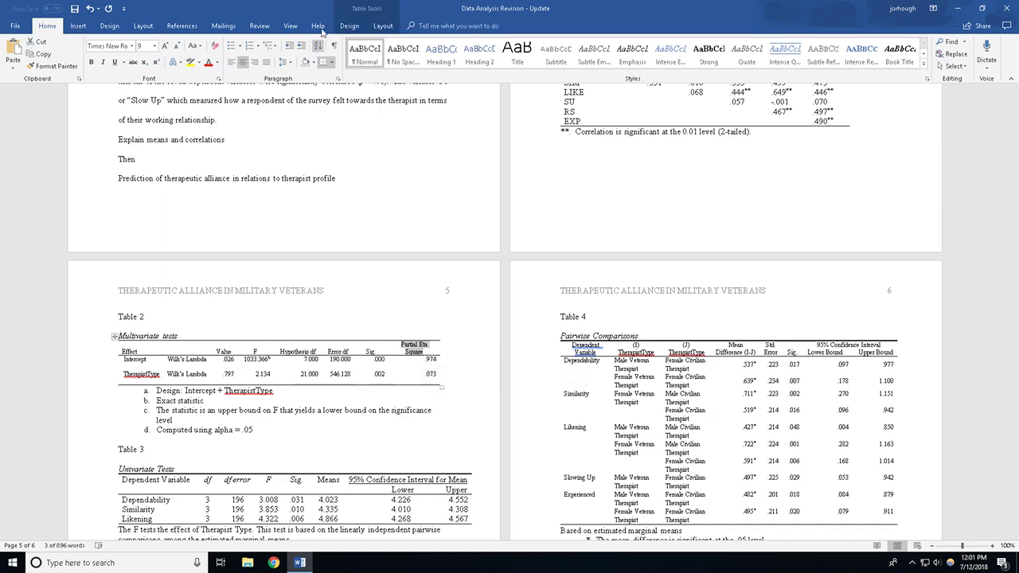
pyautogui.click(384, 26)
pyautogui.click(537, 62)
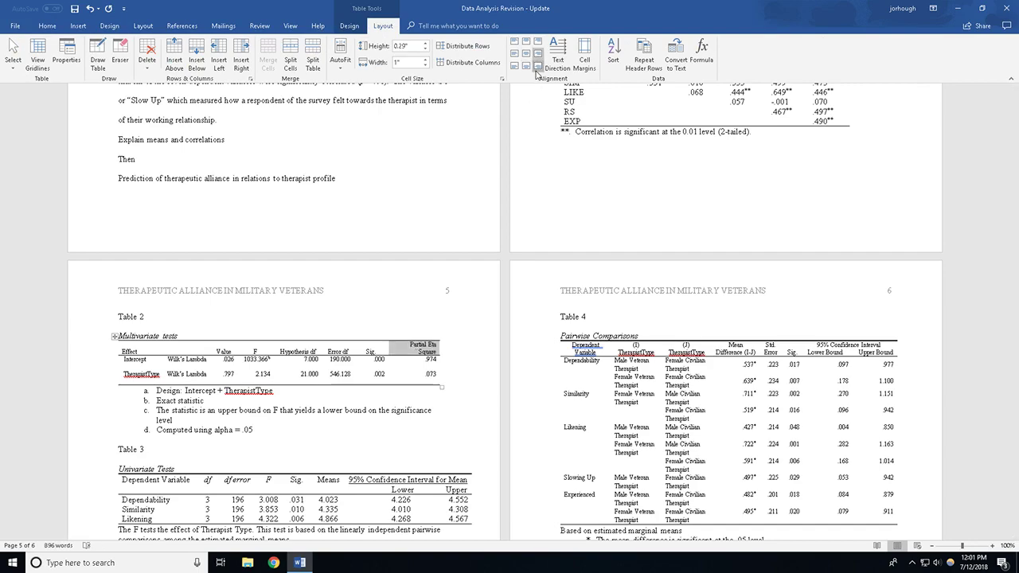
pyautogui.click(367, 354)
pyautogui.click(537, 65)
pyautogui.click(344, 422)
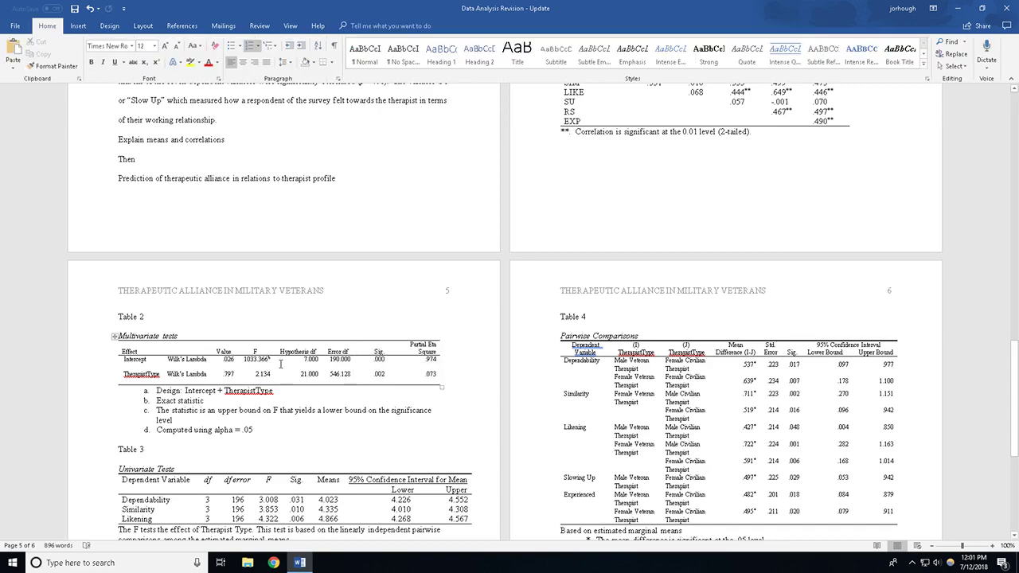
# Step: Try adding a line break to the 95% Confidence Interval for Mean header of Table 3, and undo it
pyautogui.scroll(-2, 199, 486)
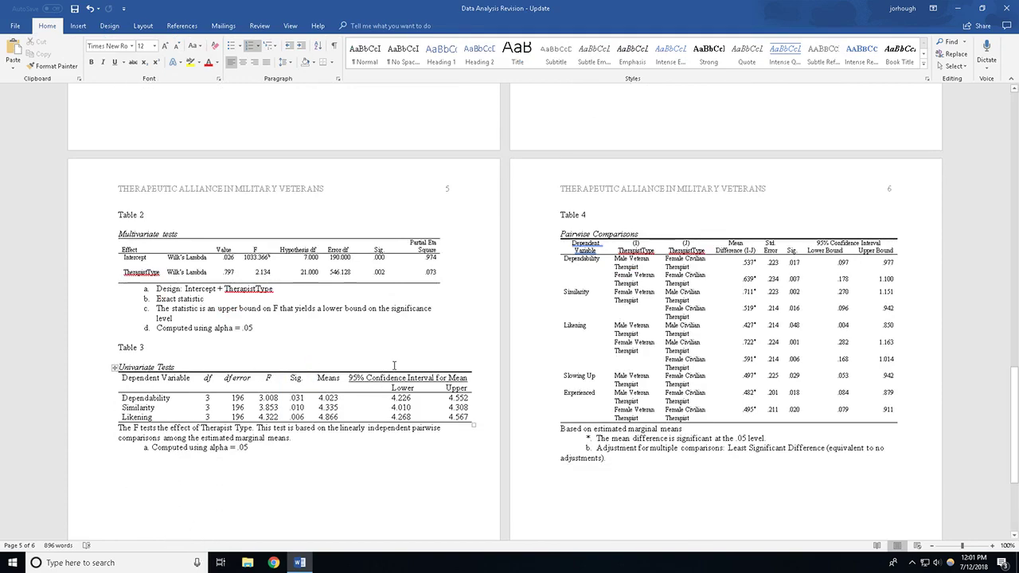
pyautogui.click(377, 384)
pyautogui.click(359, 377)
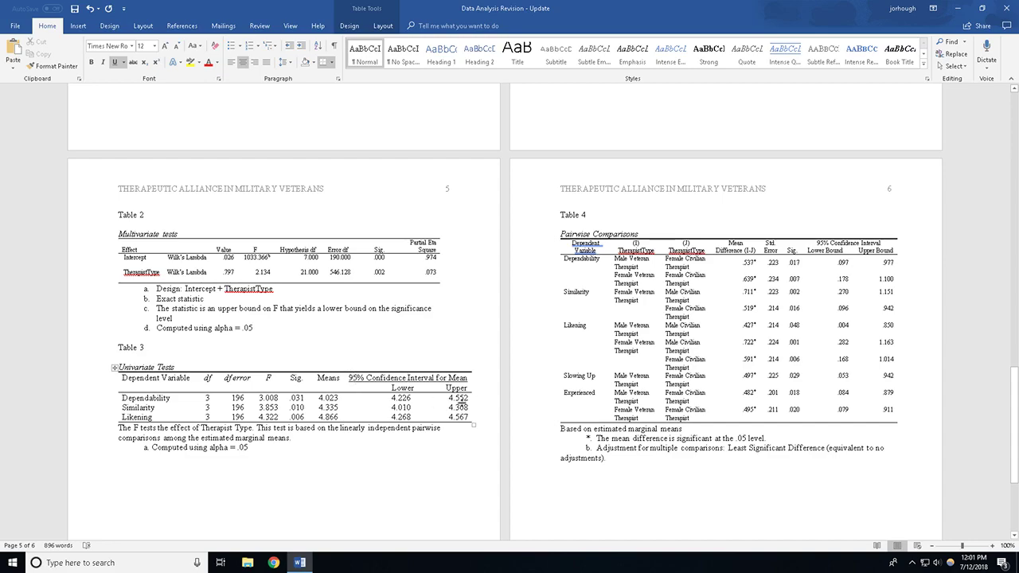
pyautogui.click(350, 379)
pyautogui.click(469, 377)
pyautogui.press('Return')
pyautogui.hotkey('ctrl', 'z')
# Step: Try adding a line break before Upper in the confidence interval header of Table 4, and remove it
pyautogui.click(817, 244)
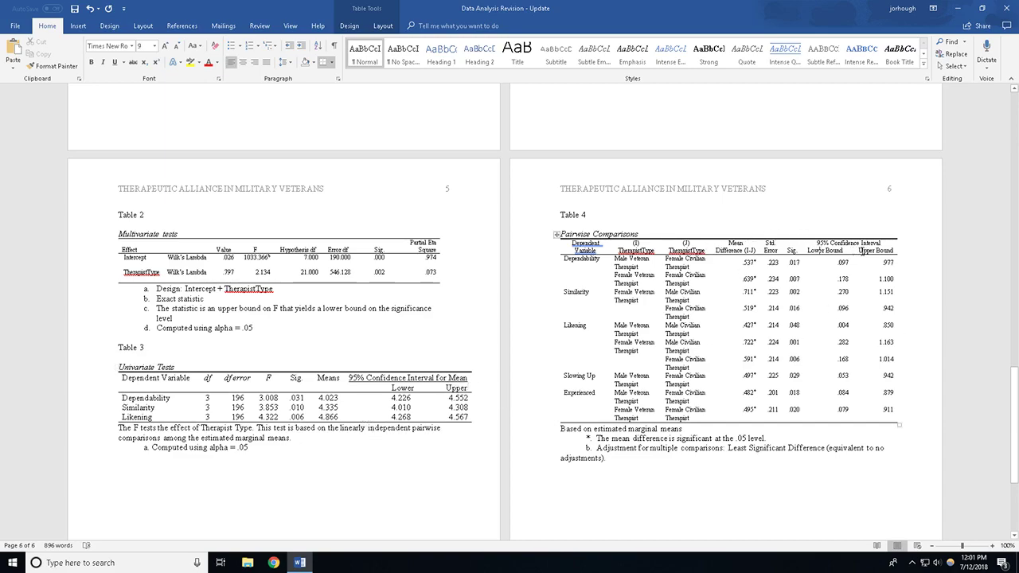
pyautogui.press('Return')
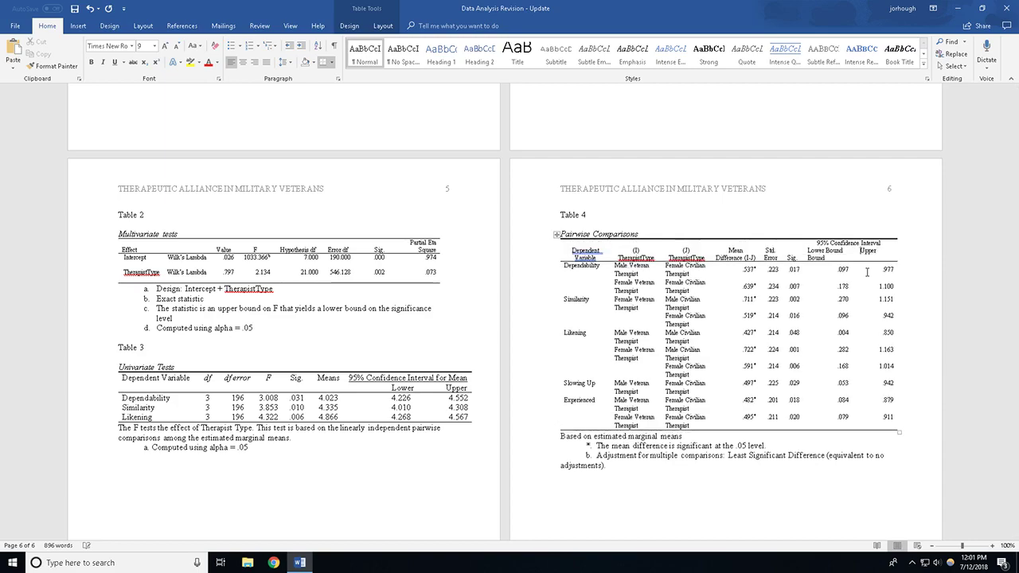
pyautogui.press('BackSpace')
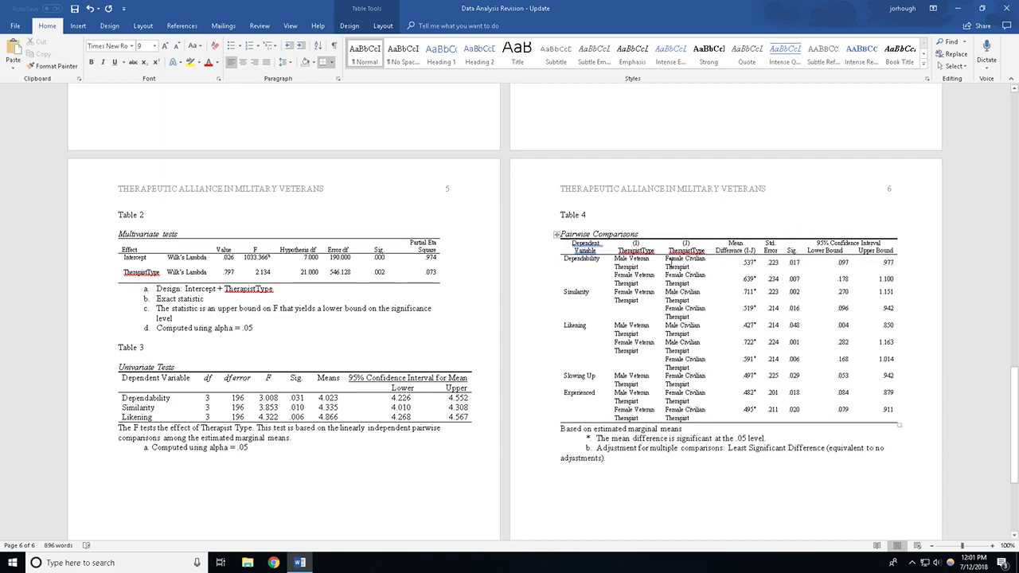
# Step: Center the Mean Difference (I-J) values of Table 4 horizontally and vertically in their cells
pyautogui.click(740, 263)
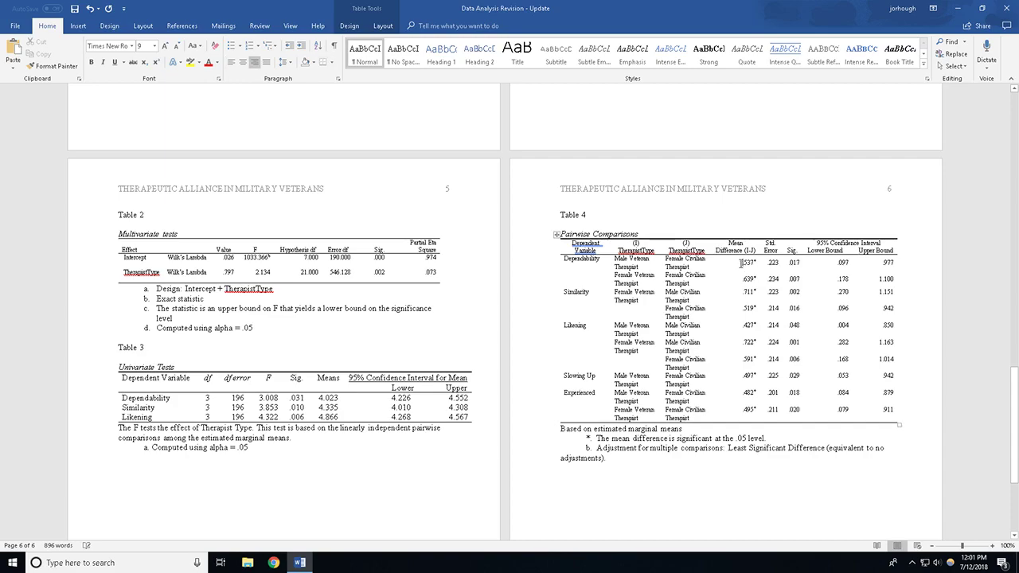
pyautogui.moveTo(741, 262); pyautogui.dragTo(743, 415)
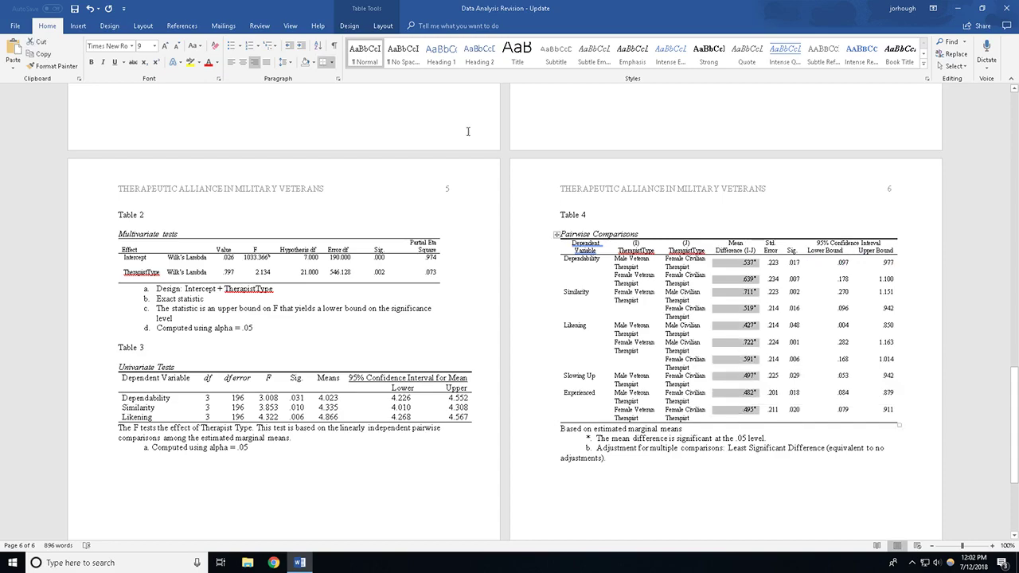
pyautogui.click(383, 25)
pyautogui.click(527, 52)
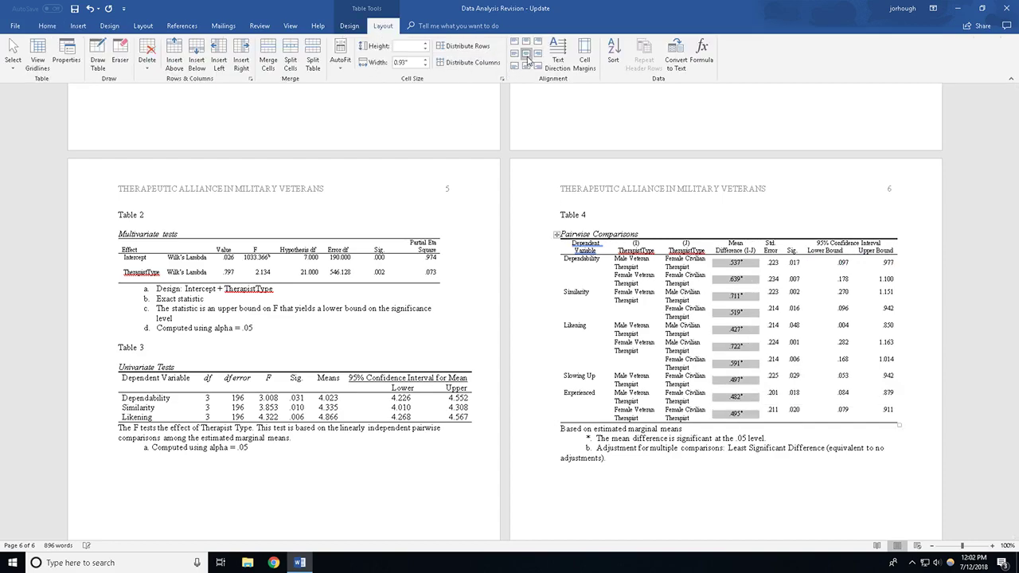
pyautogui.click(724, 478)
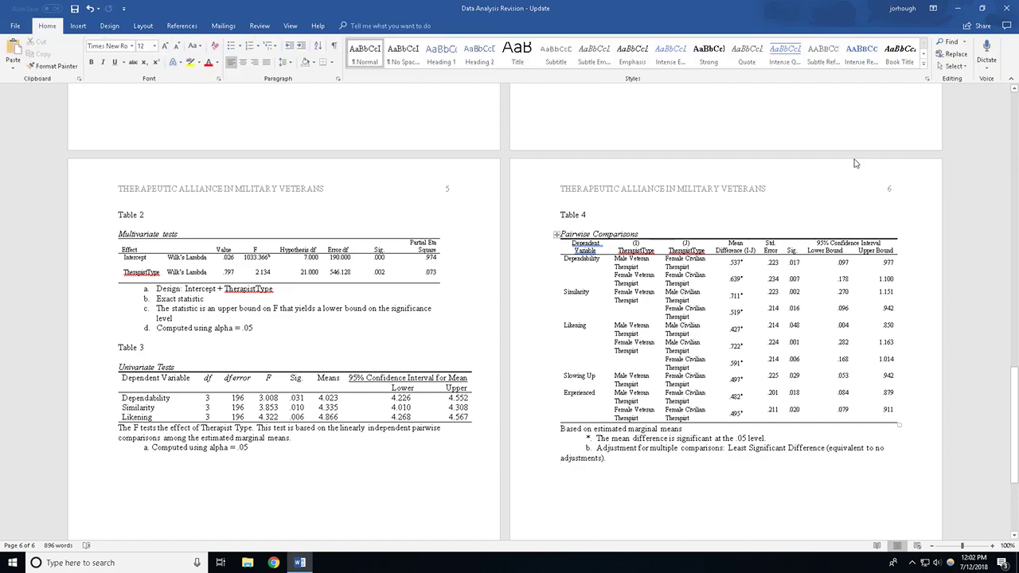